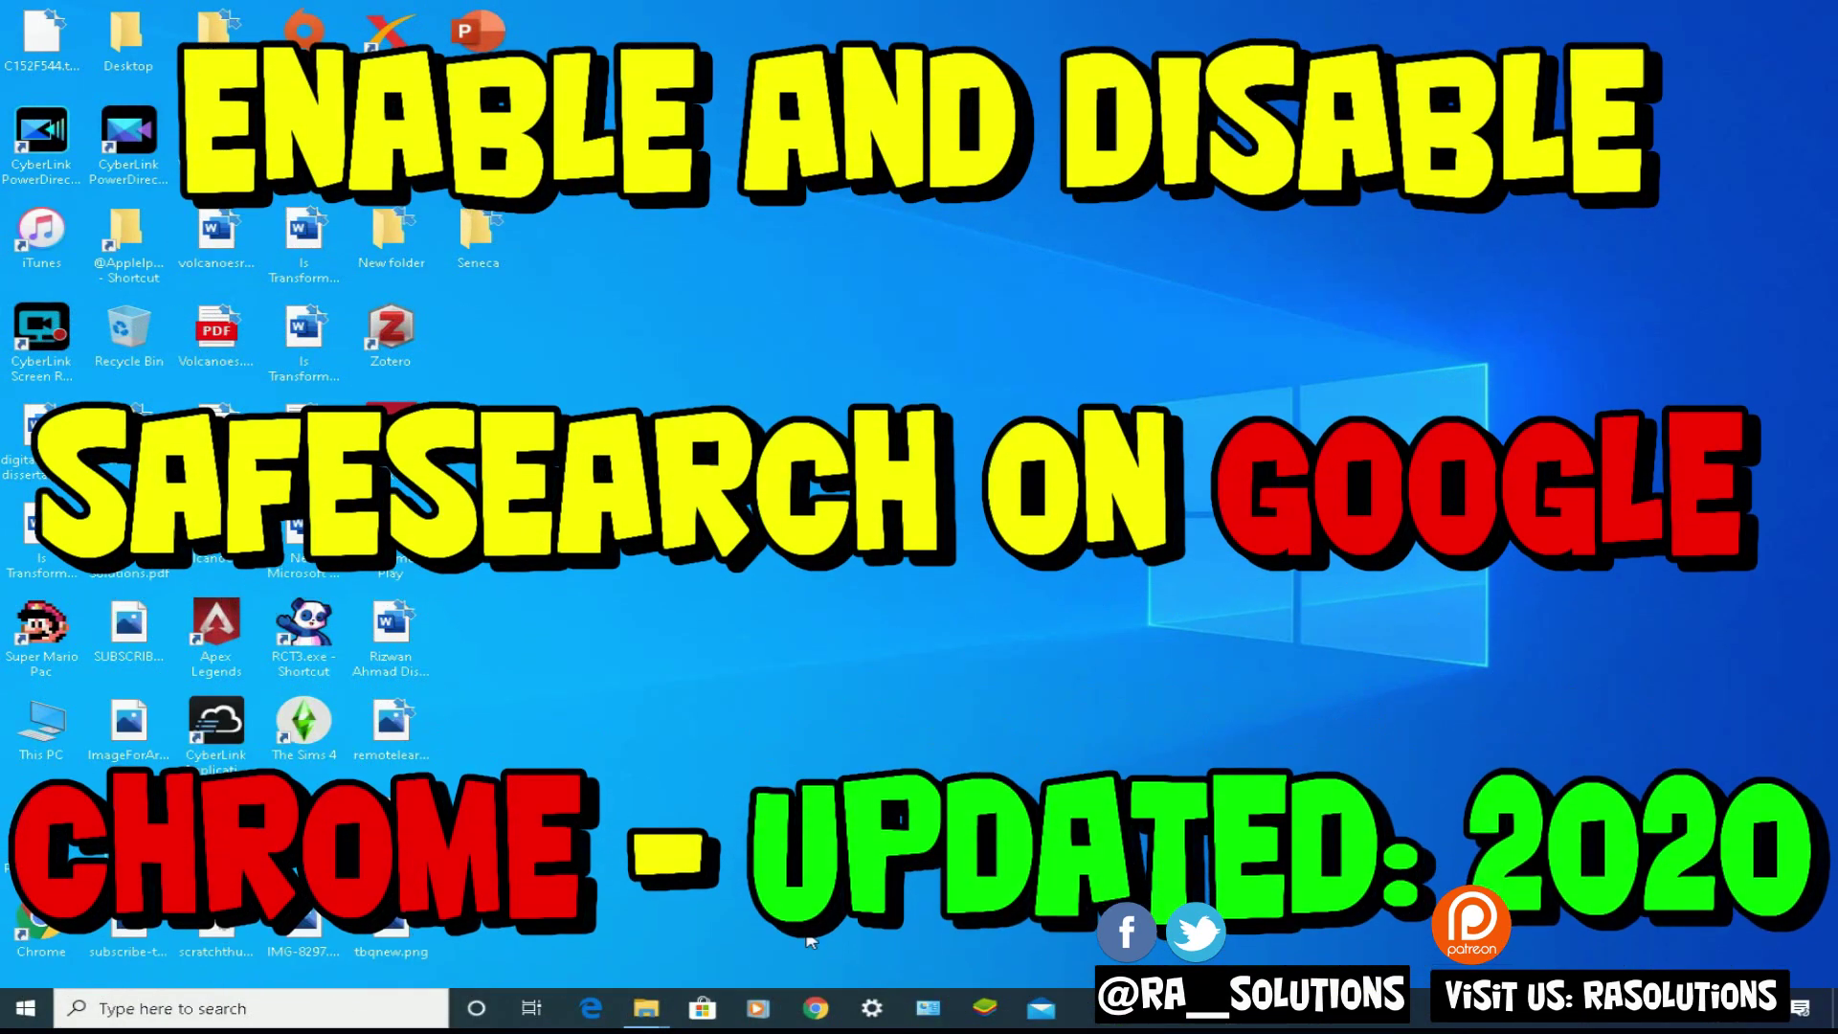
- Launch Google Chrome from the Windows taskbar so it opens on a New Tab
{"action": "left_click", "coordinate": [830, 1007]}
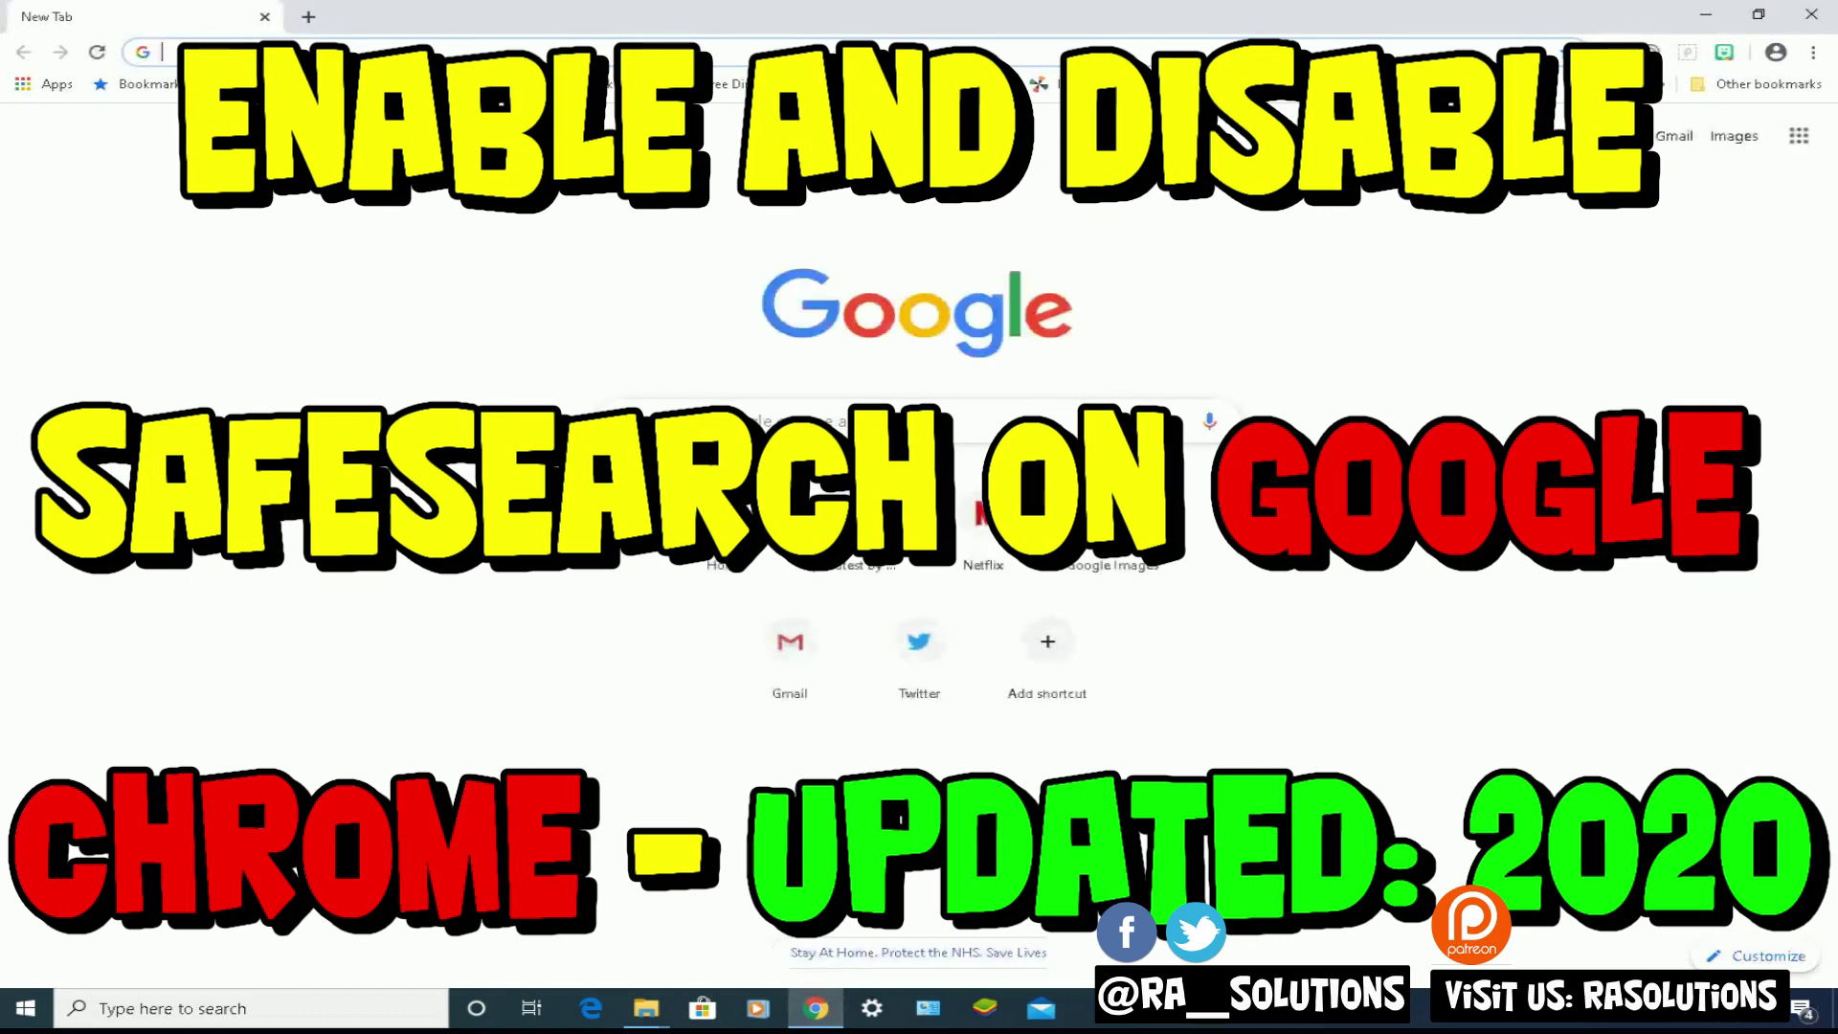
- Enter 'google' in the address bar to load the google.co.uk homepage
{"action": "type", "text": "google"}
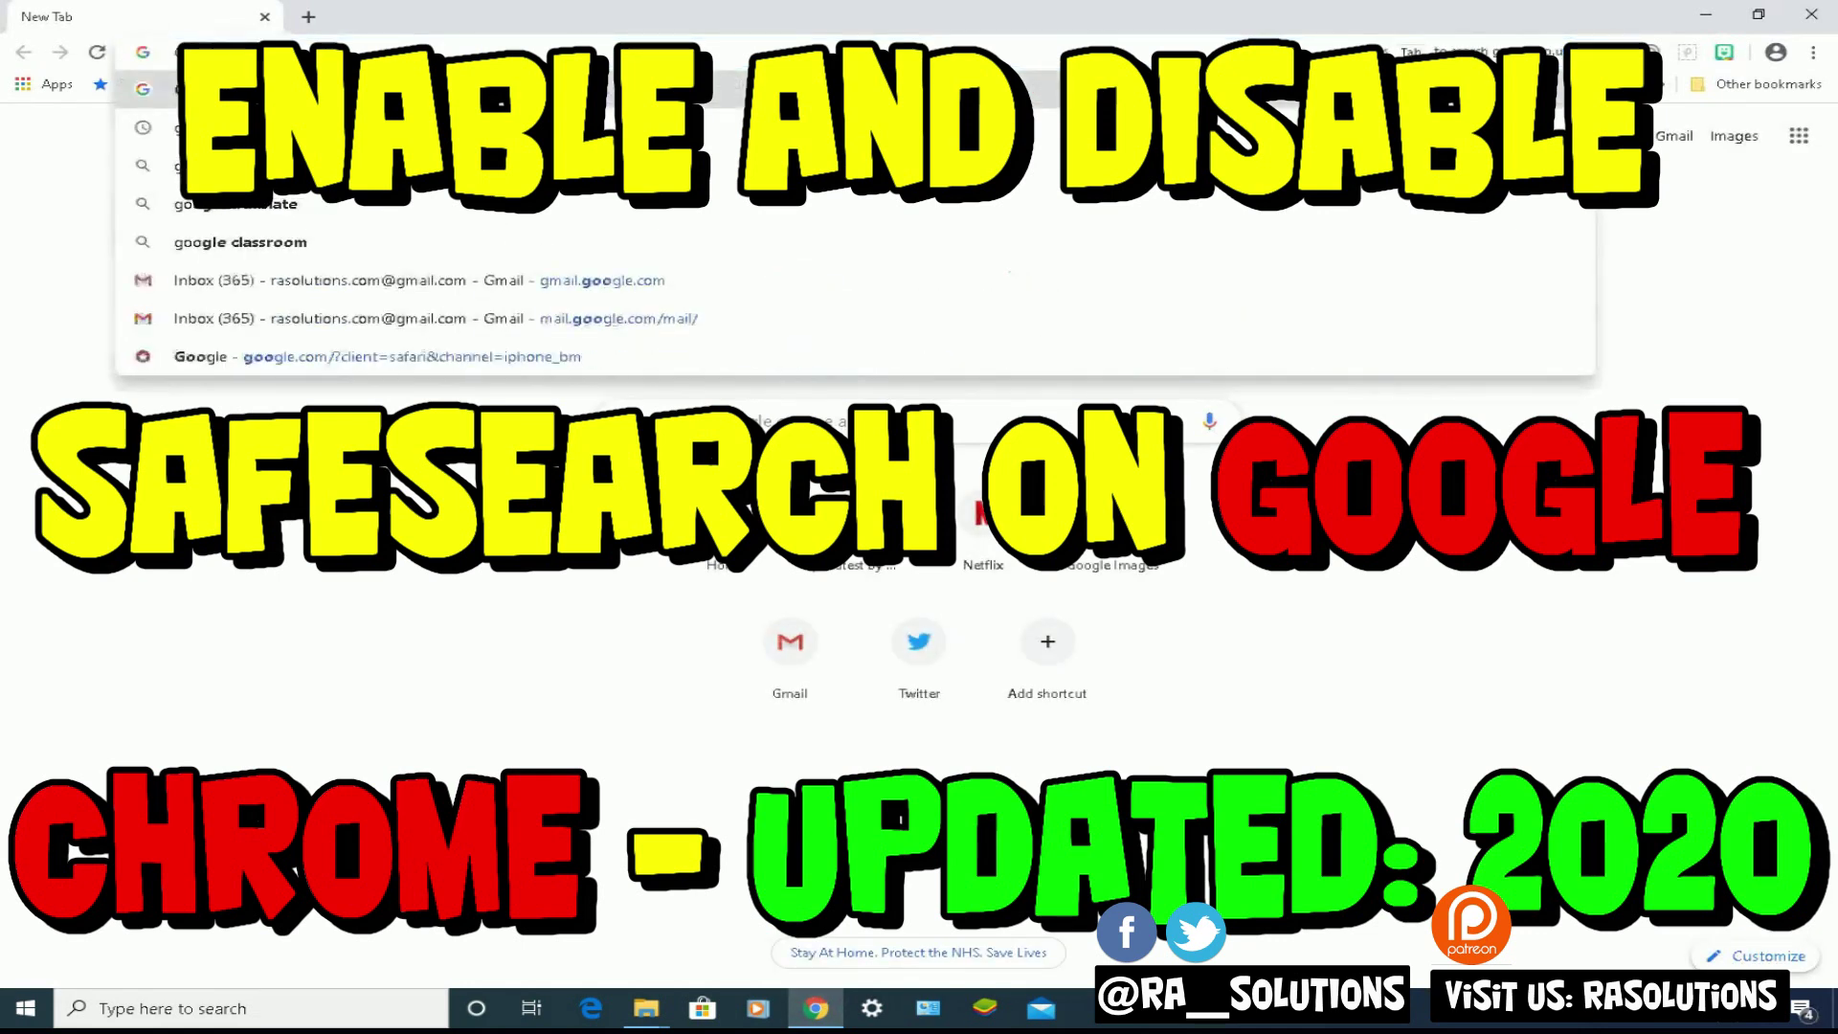
{"action": "key", "text": "Return"}
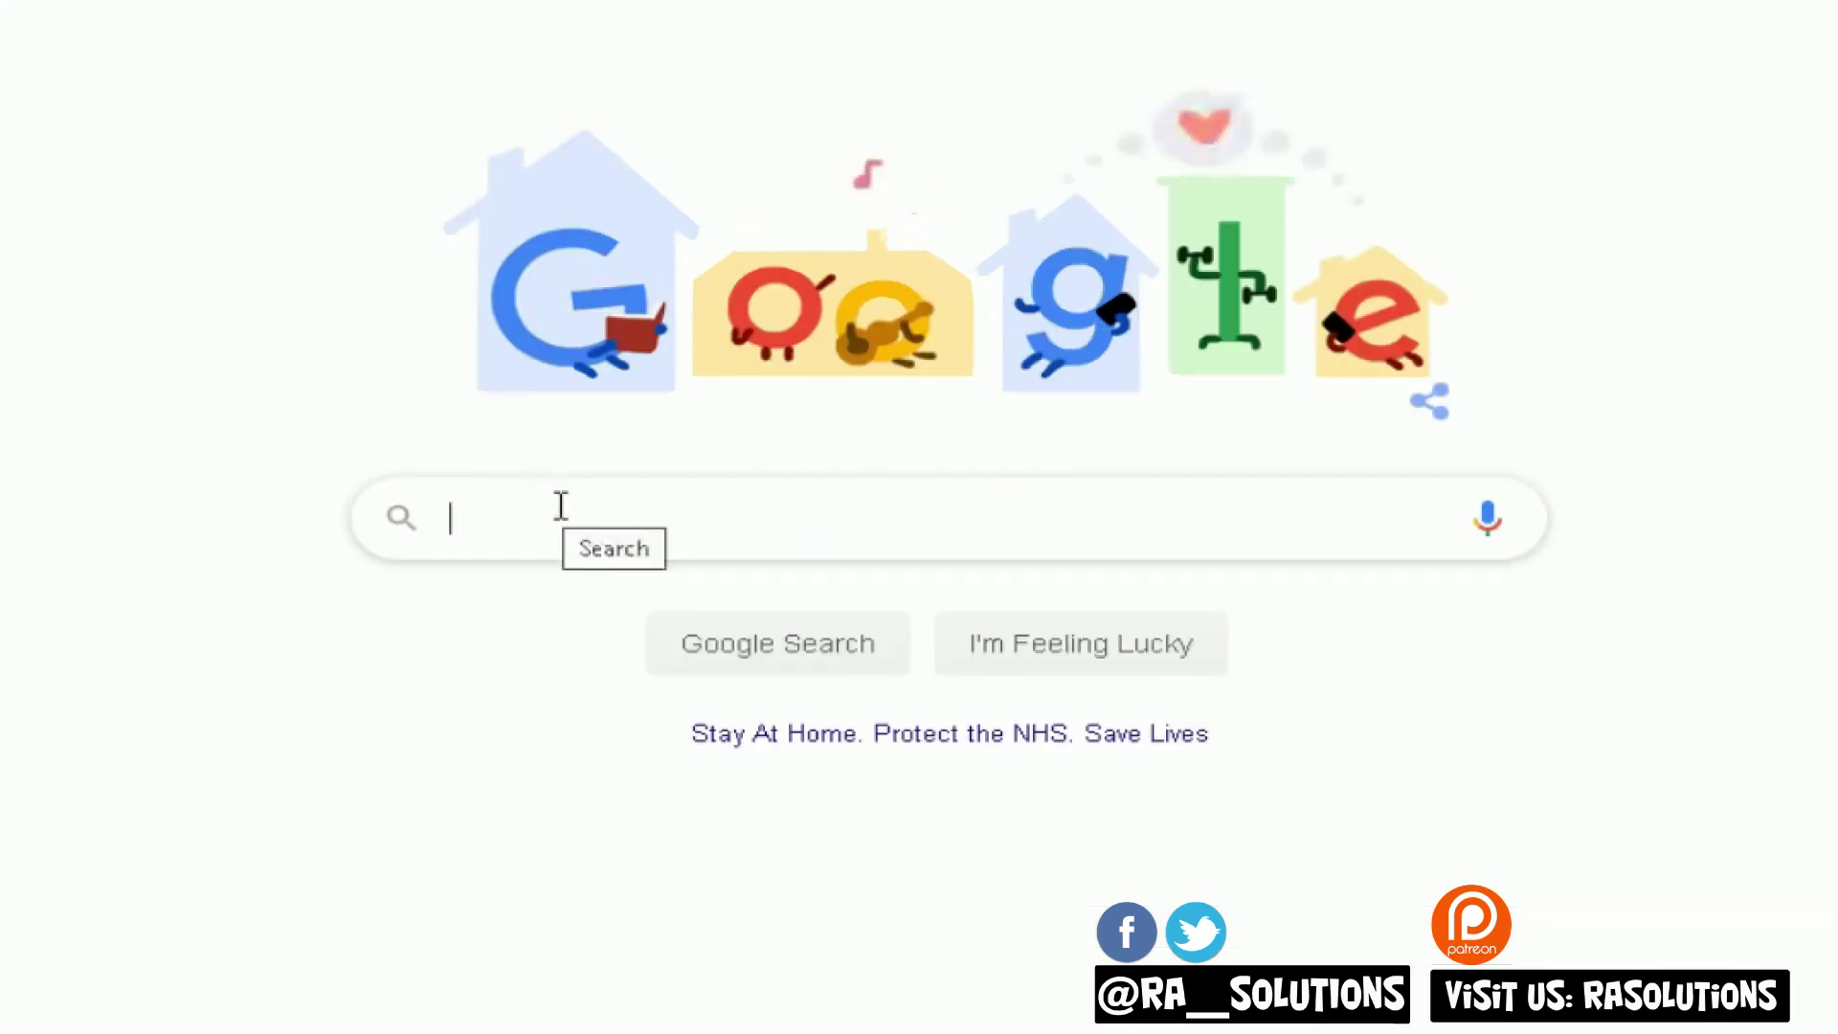
- Search for 'XXX VIDEOS', scroll the unfiltered results, and bring up the Settings options
{"action": "type", "text": "xxx"}
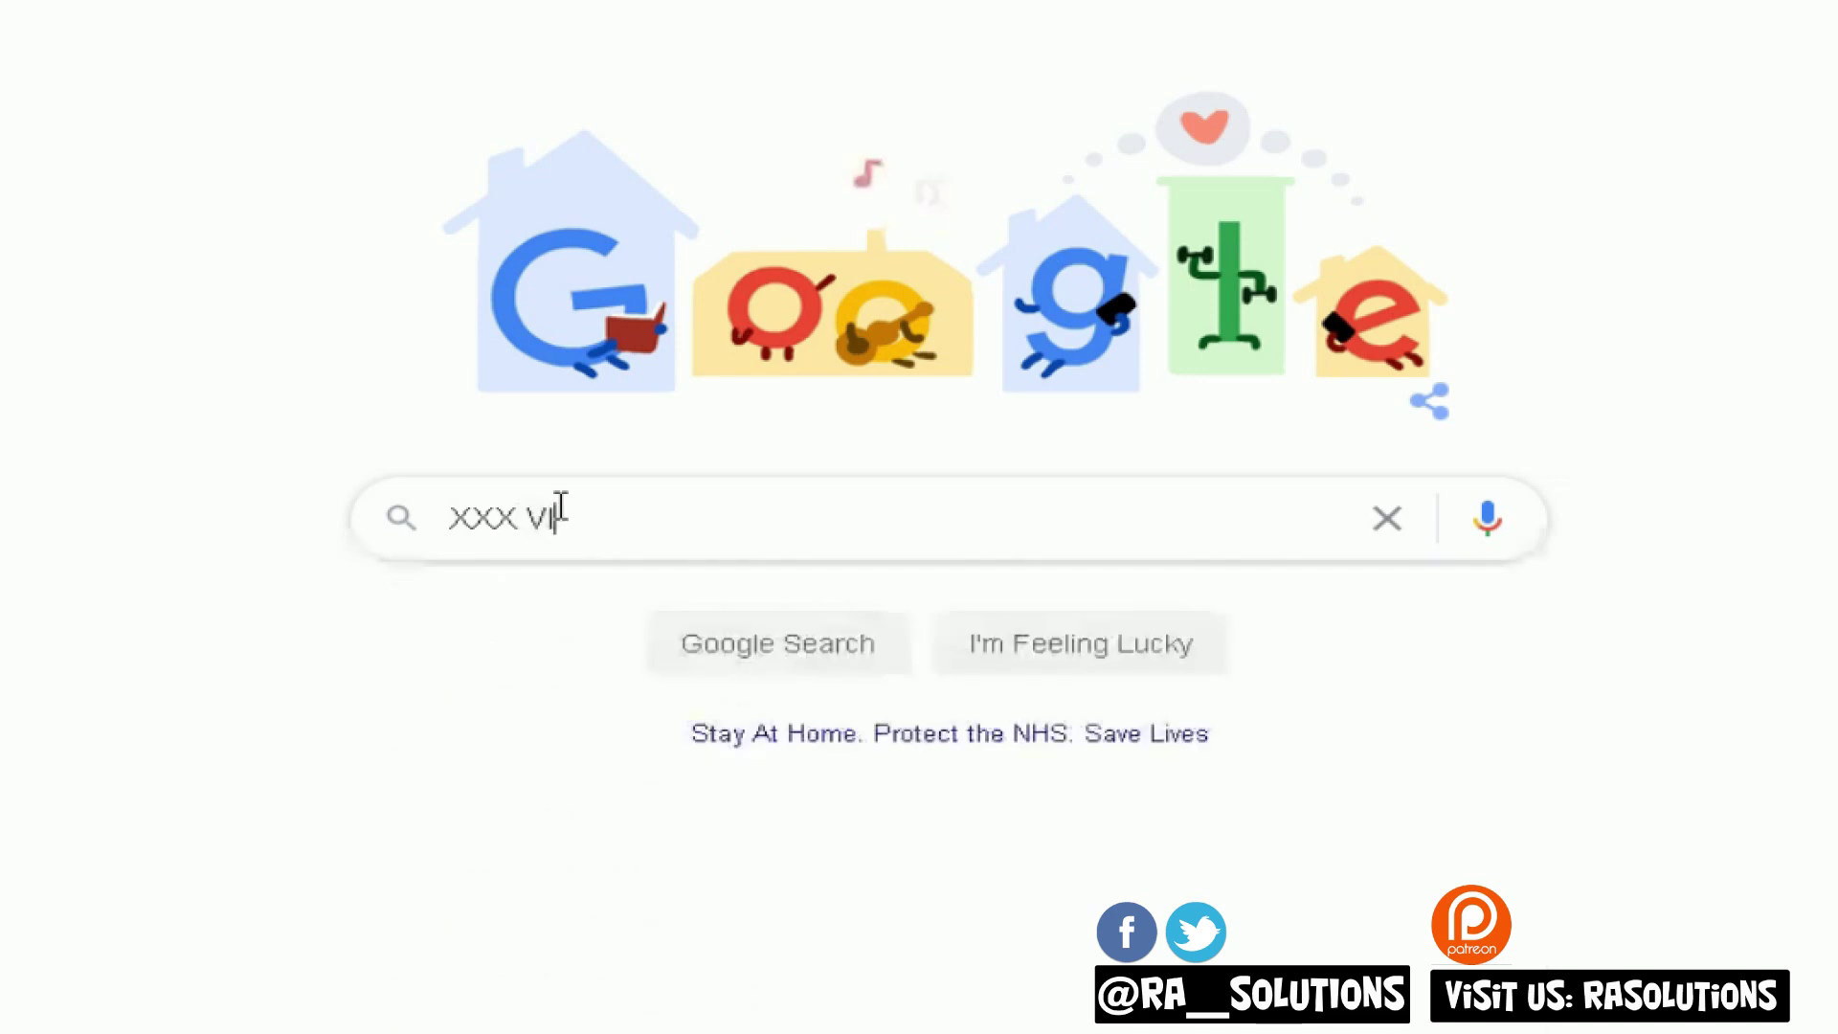
{"action": "type", "text": "DEOS"}
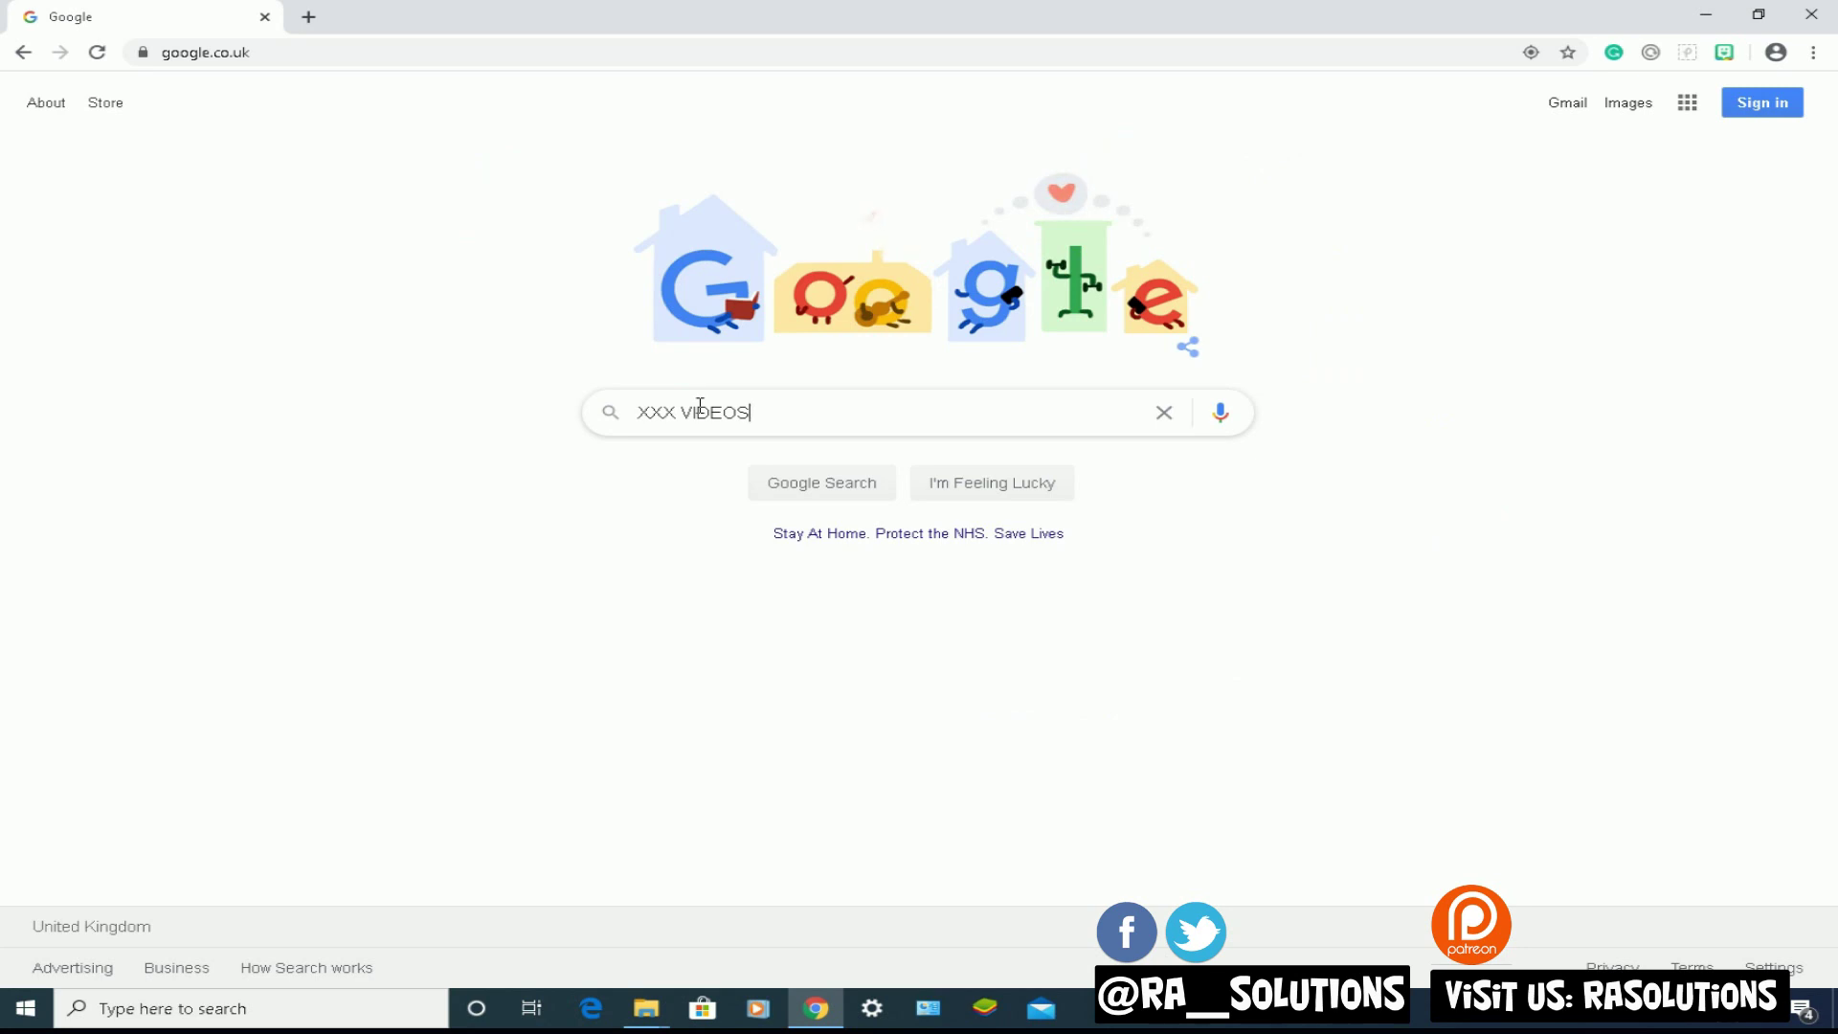
{"action": "key", "text": "Return"}
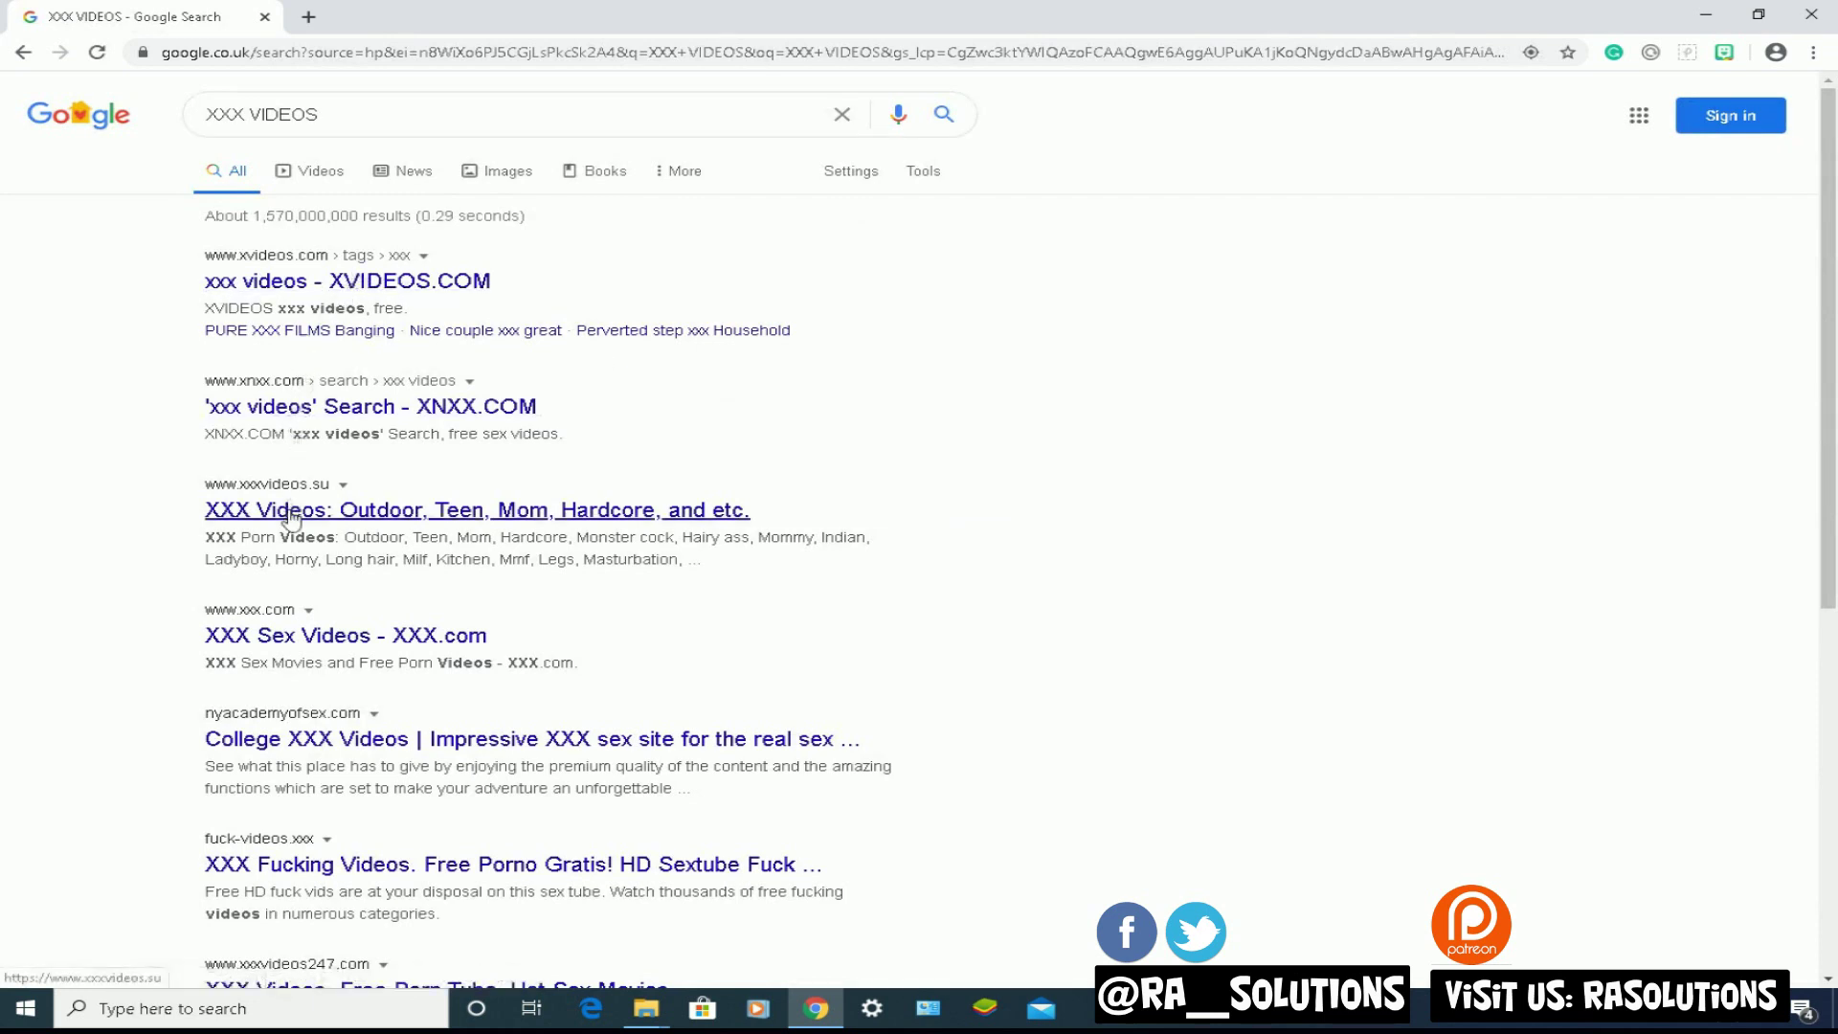
{"action": "scroll", "coordinate": [307, 660], "scroll_direction": "down", "scroll_amount": 3}
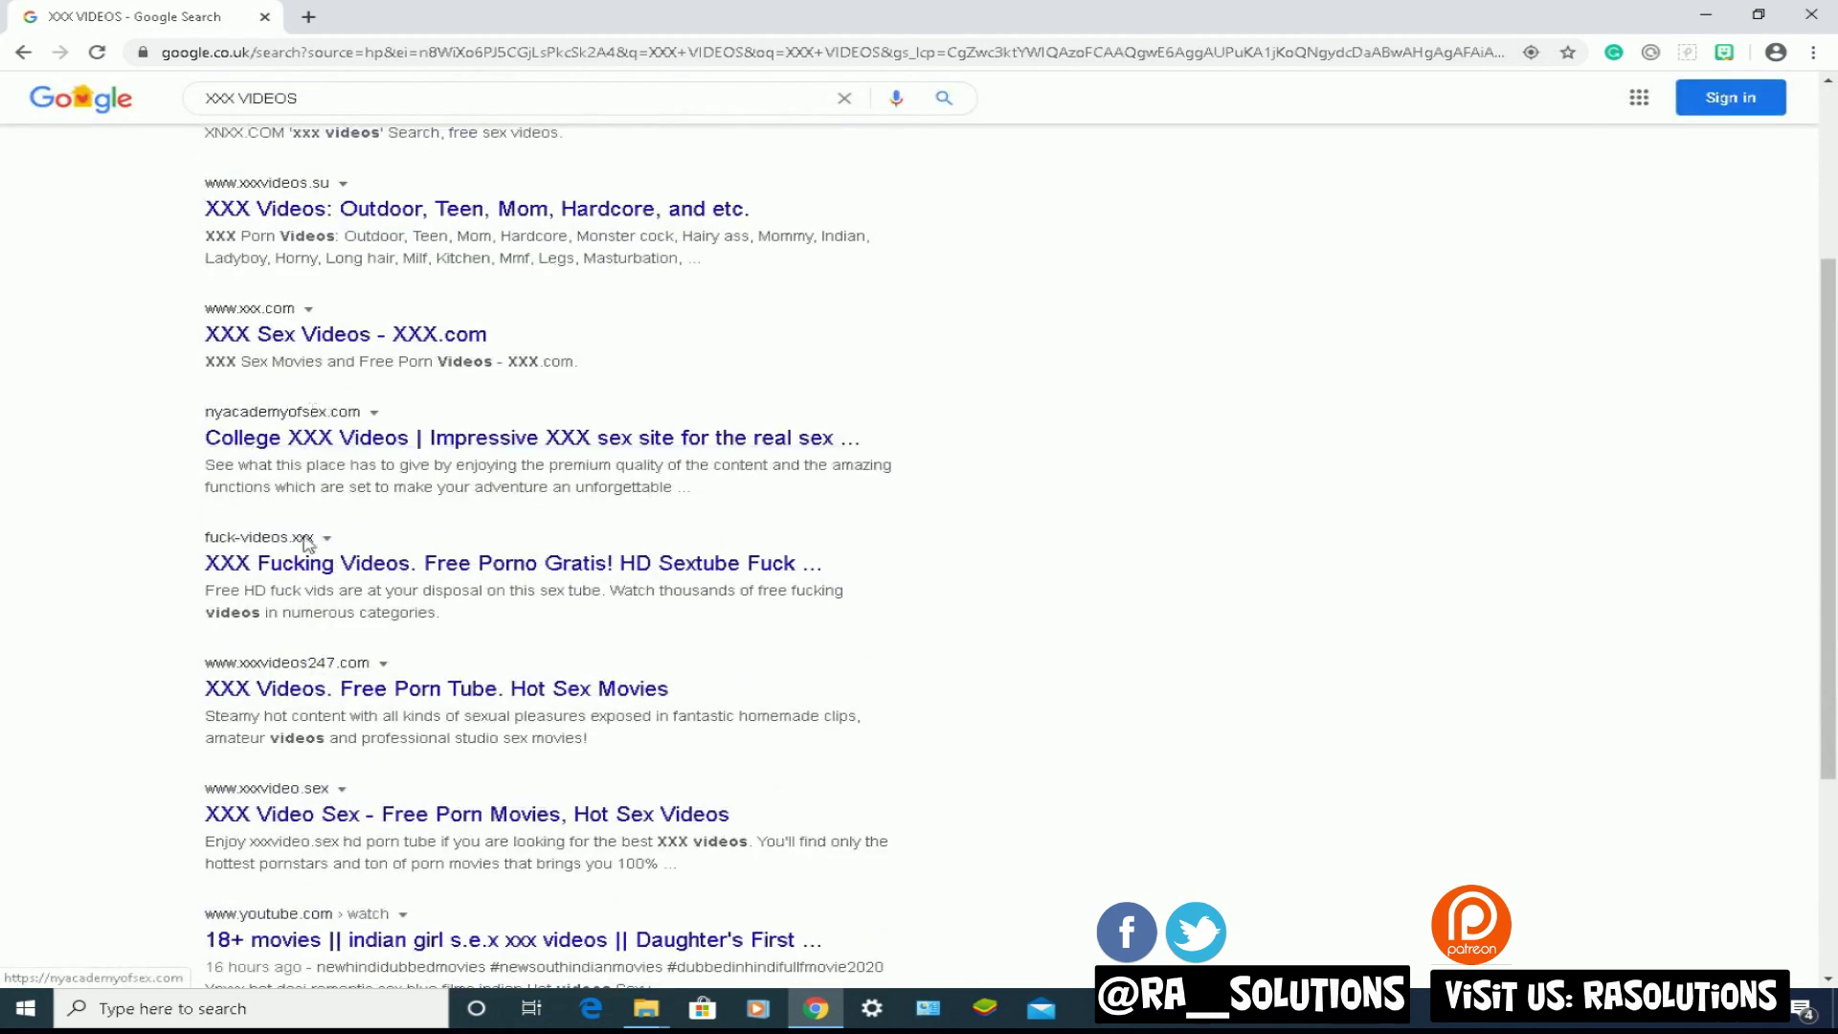
{"action": "scroll", "coordinate": [337, 596], "scroll_direction": "up", "scroll_amount": 3}
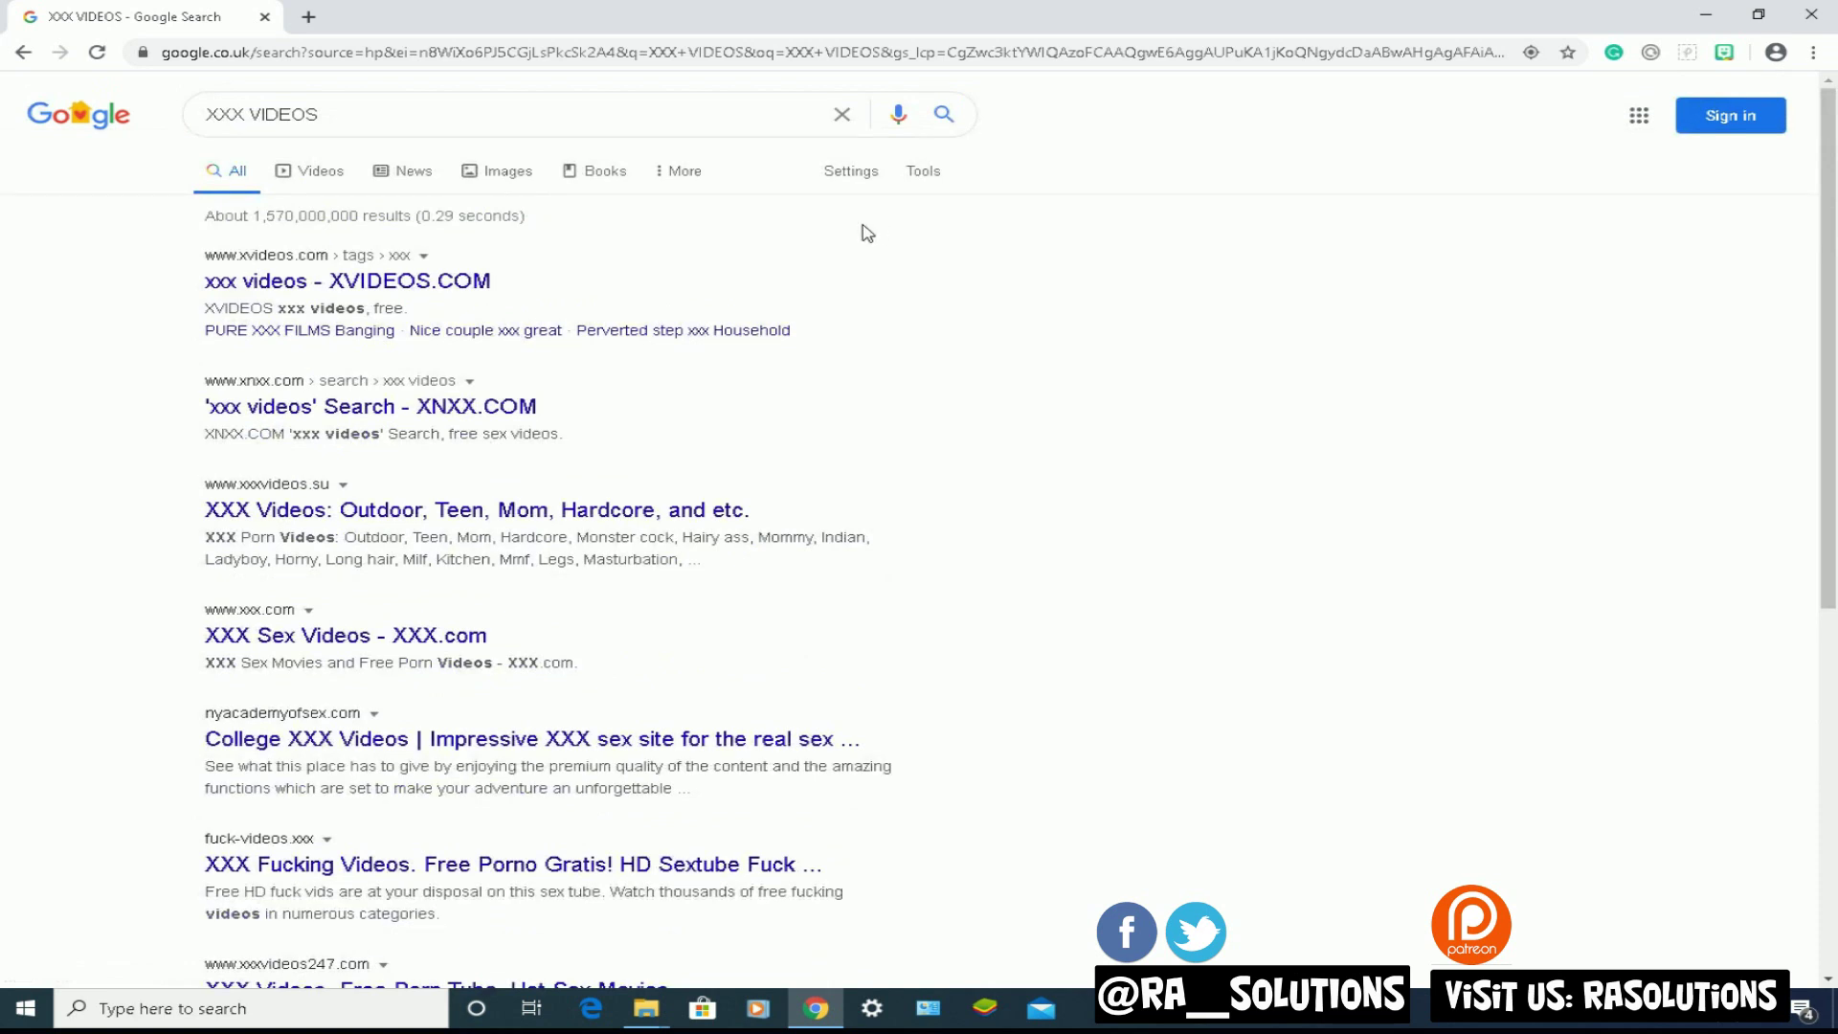
{"action": "left_click", "coordinate": [847, 174]}
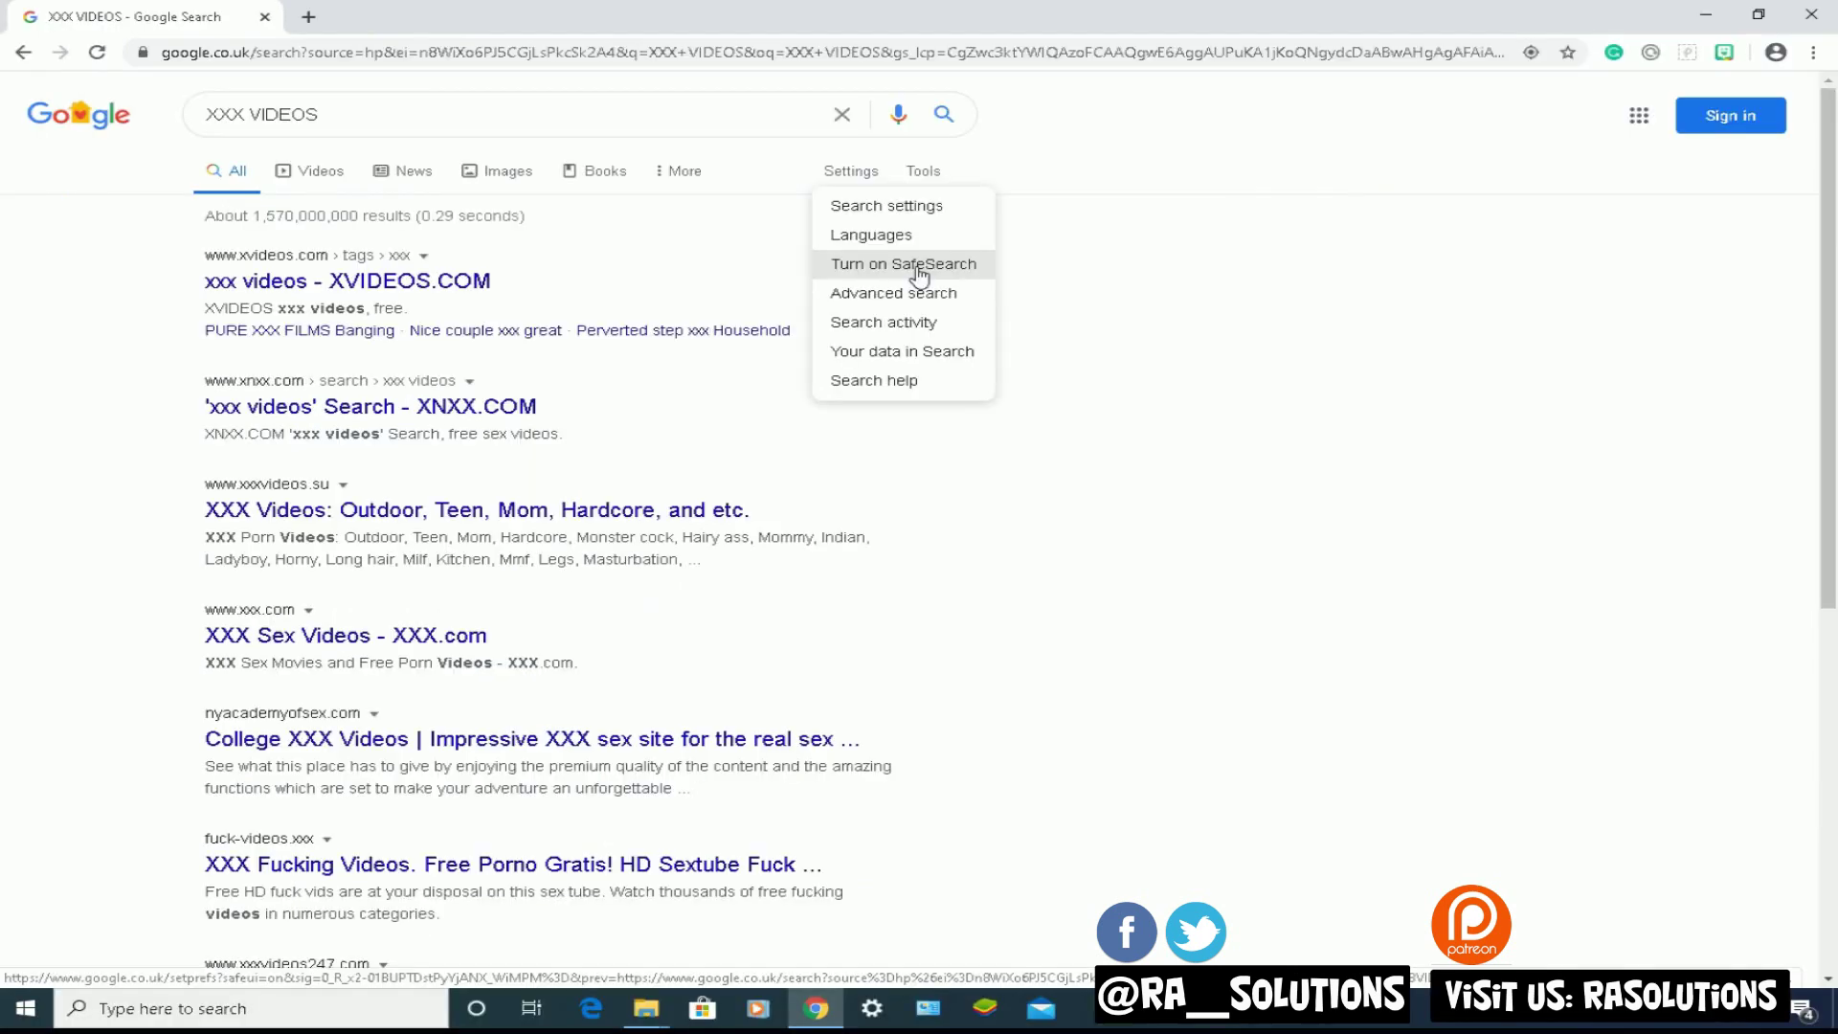
{"action": "left_click", "coordinate": [919, 273]}
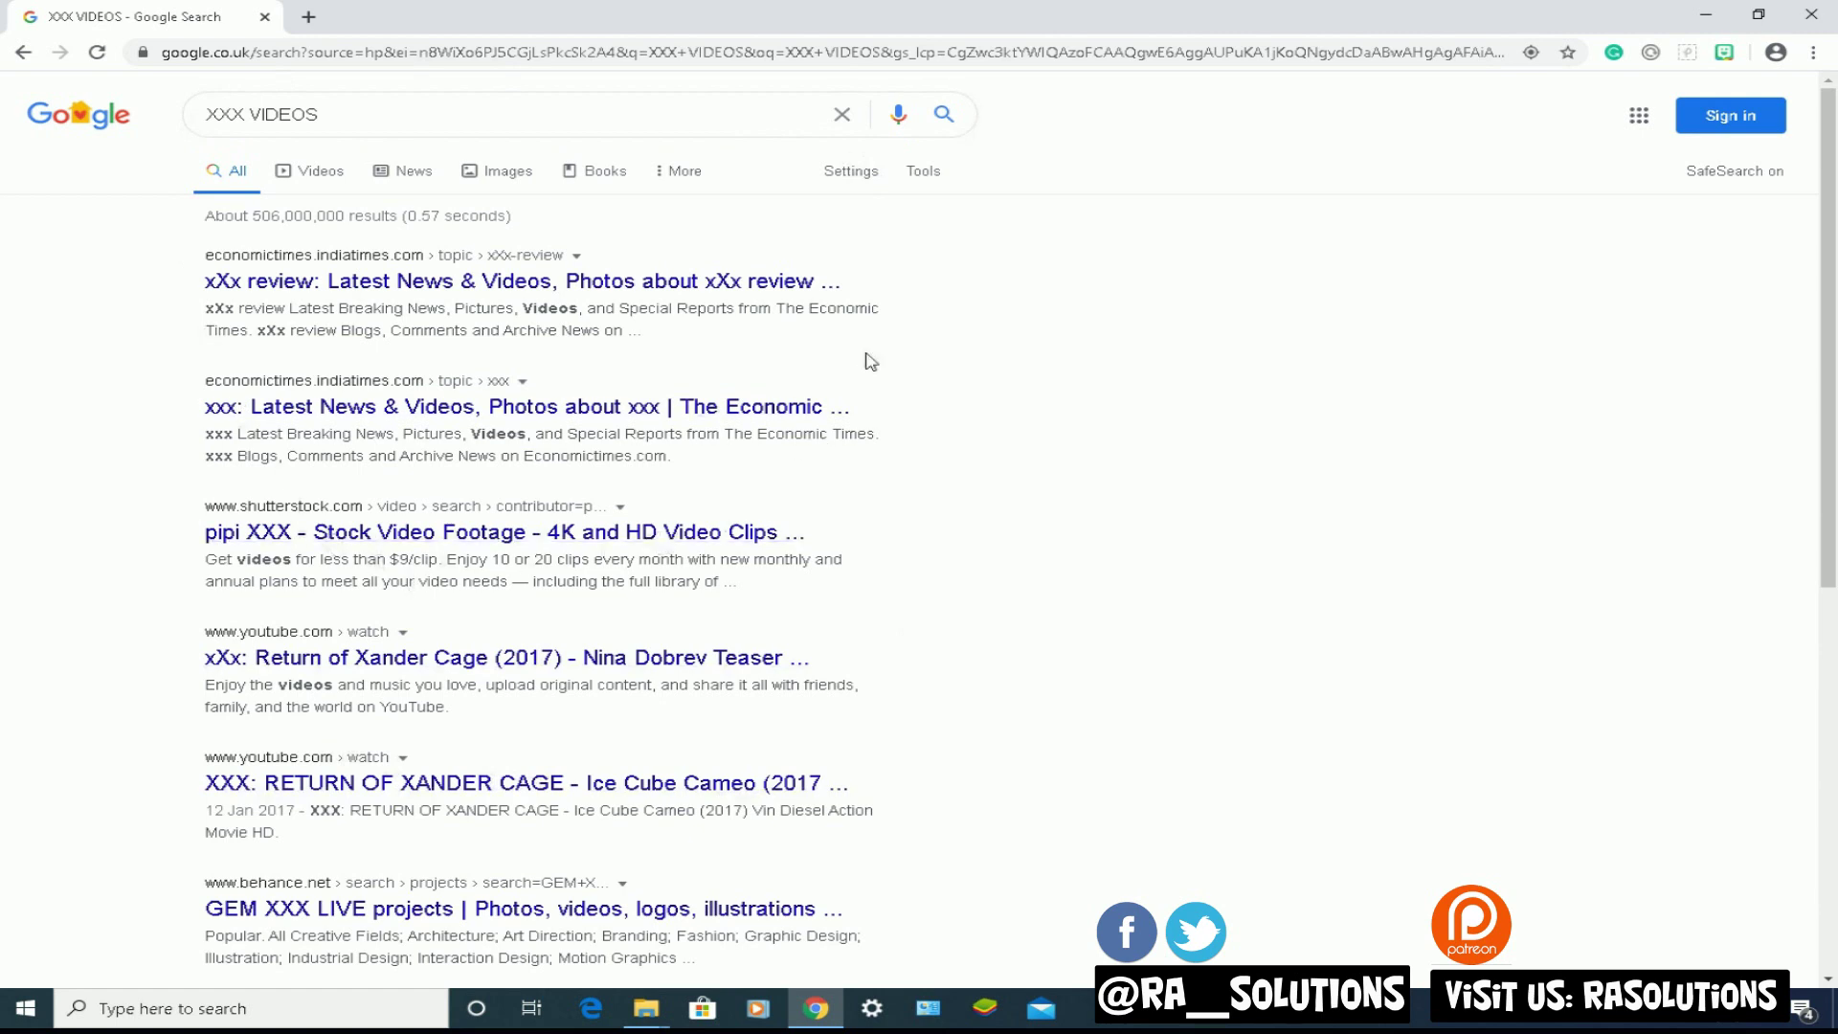
{"action": "left_click", "coordinate": [864, 172]}
{"action": "left_click", "coordinate": [876, 263]}
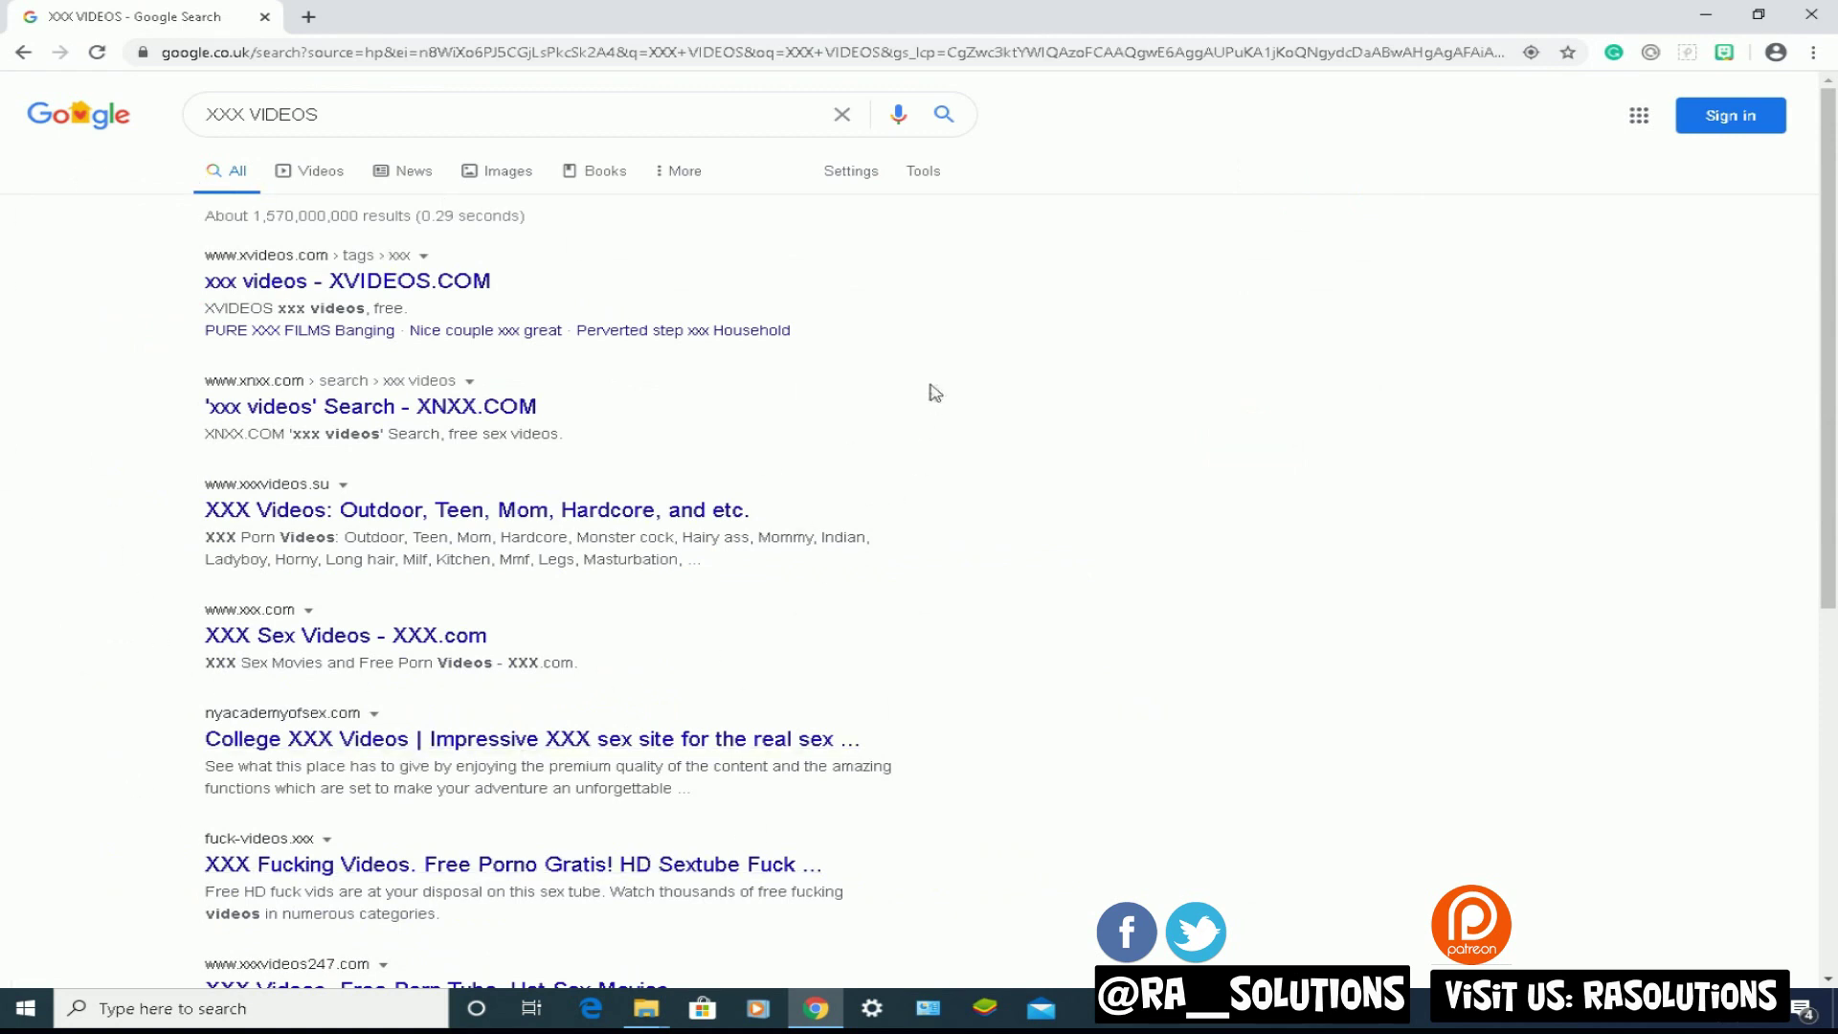
{"action": "left_click", "coordinate": [862, 180]}
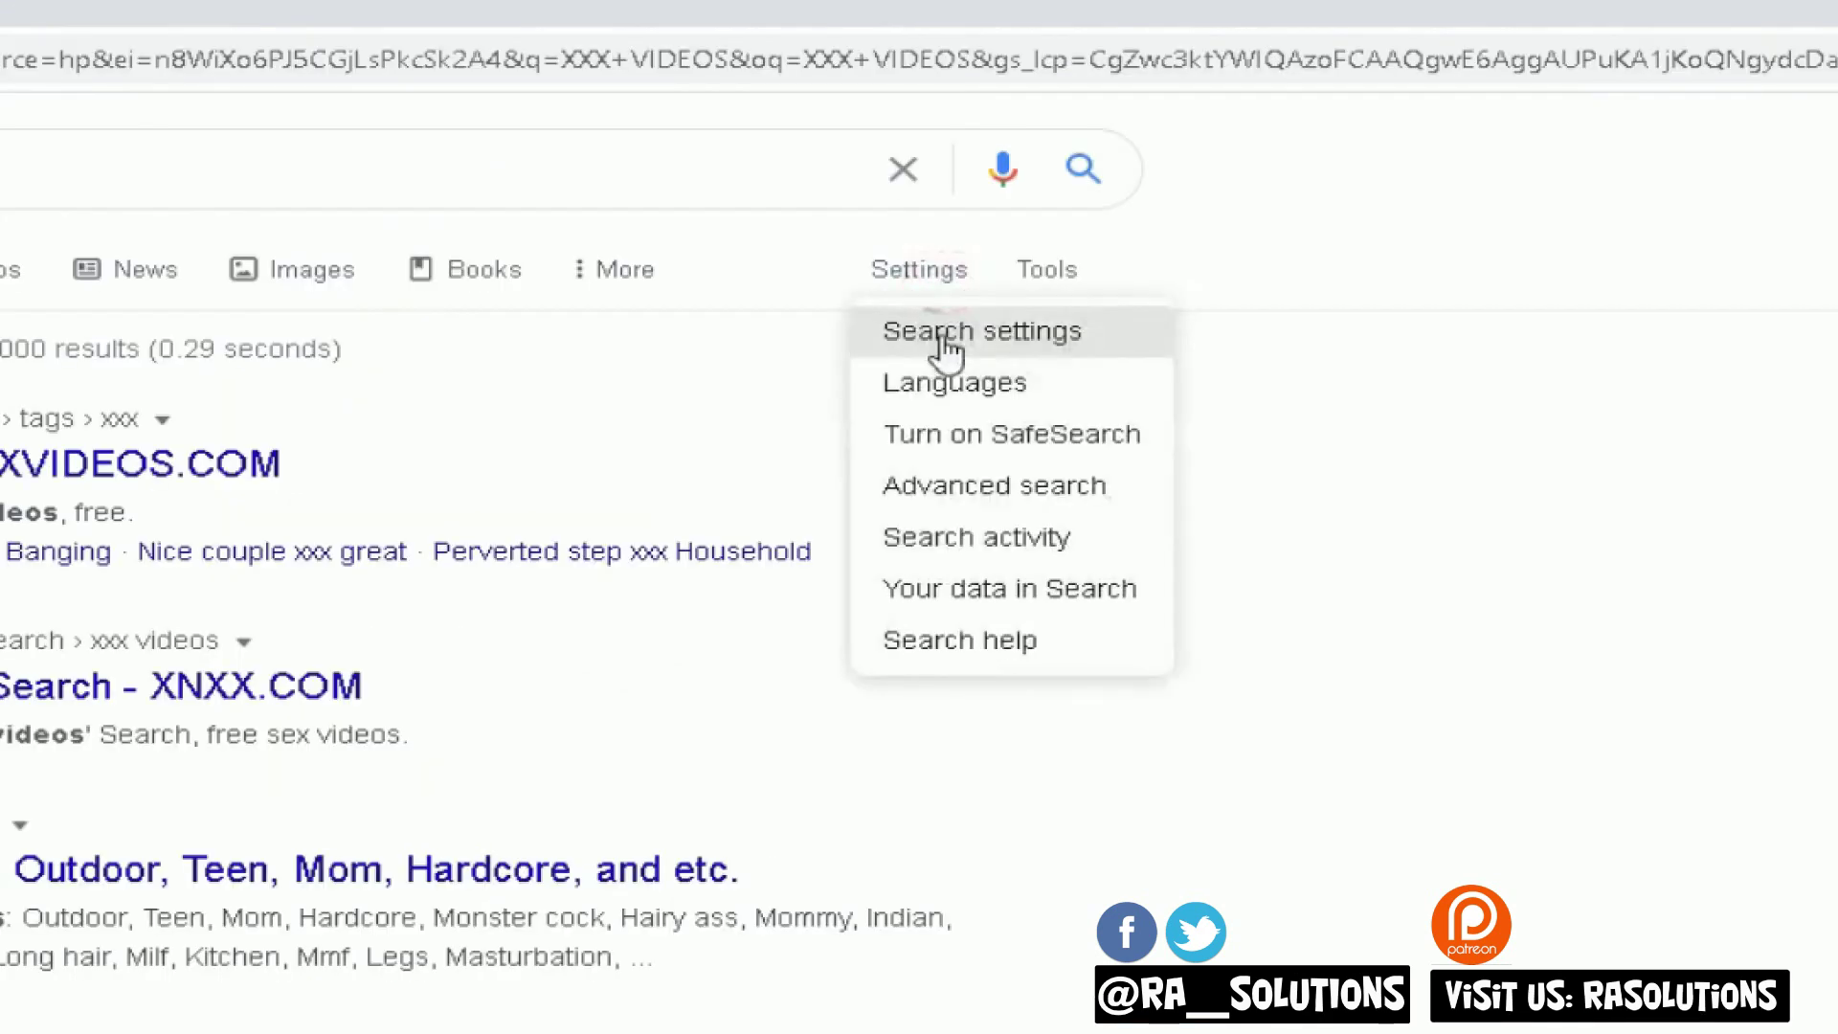
- Go to the full Search Settings page and scroll through its SafeSearch filter options
{"action": "left_click", "coordinate": [946, 346]}
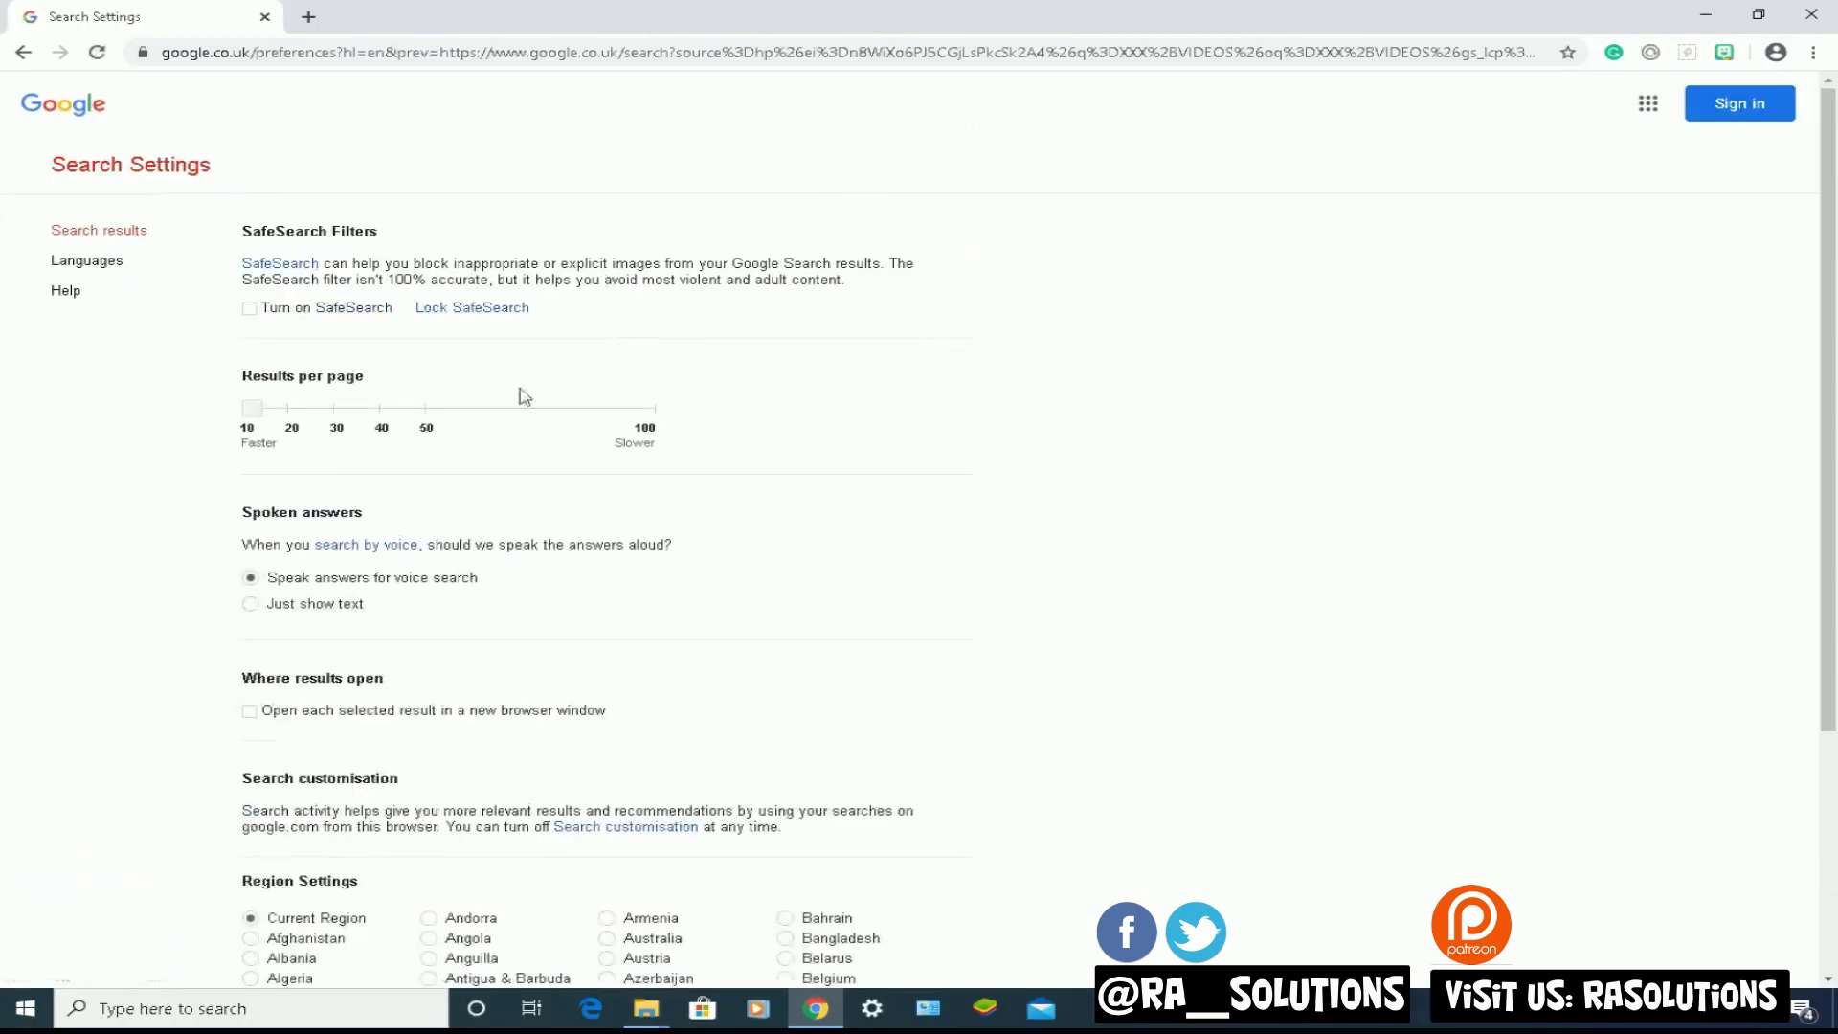
{"action": "scroll", "coordinate": [172, 393], "scroll_direction": "down", "scroll_amount": 4}
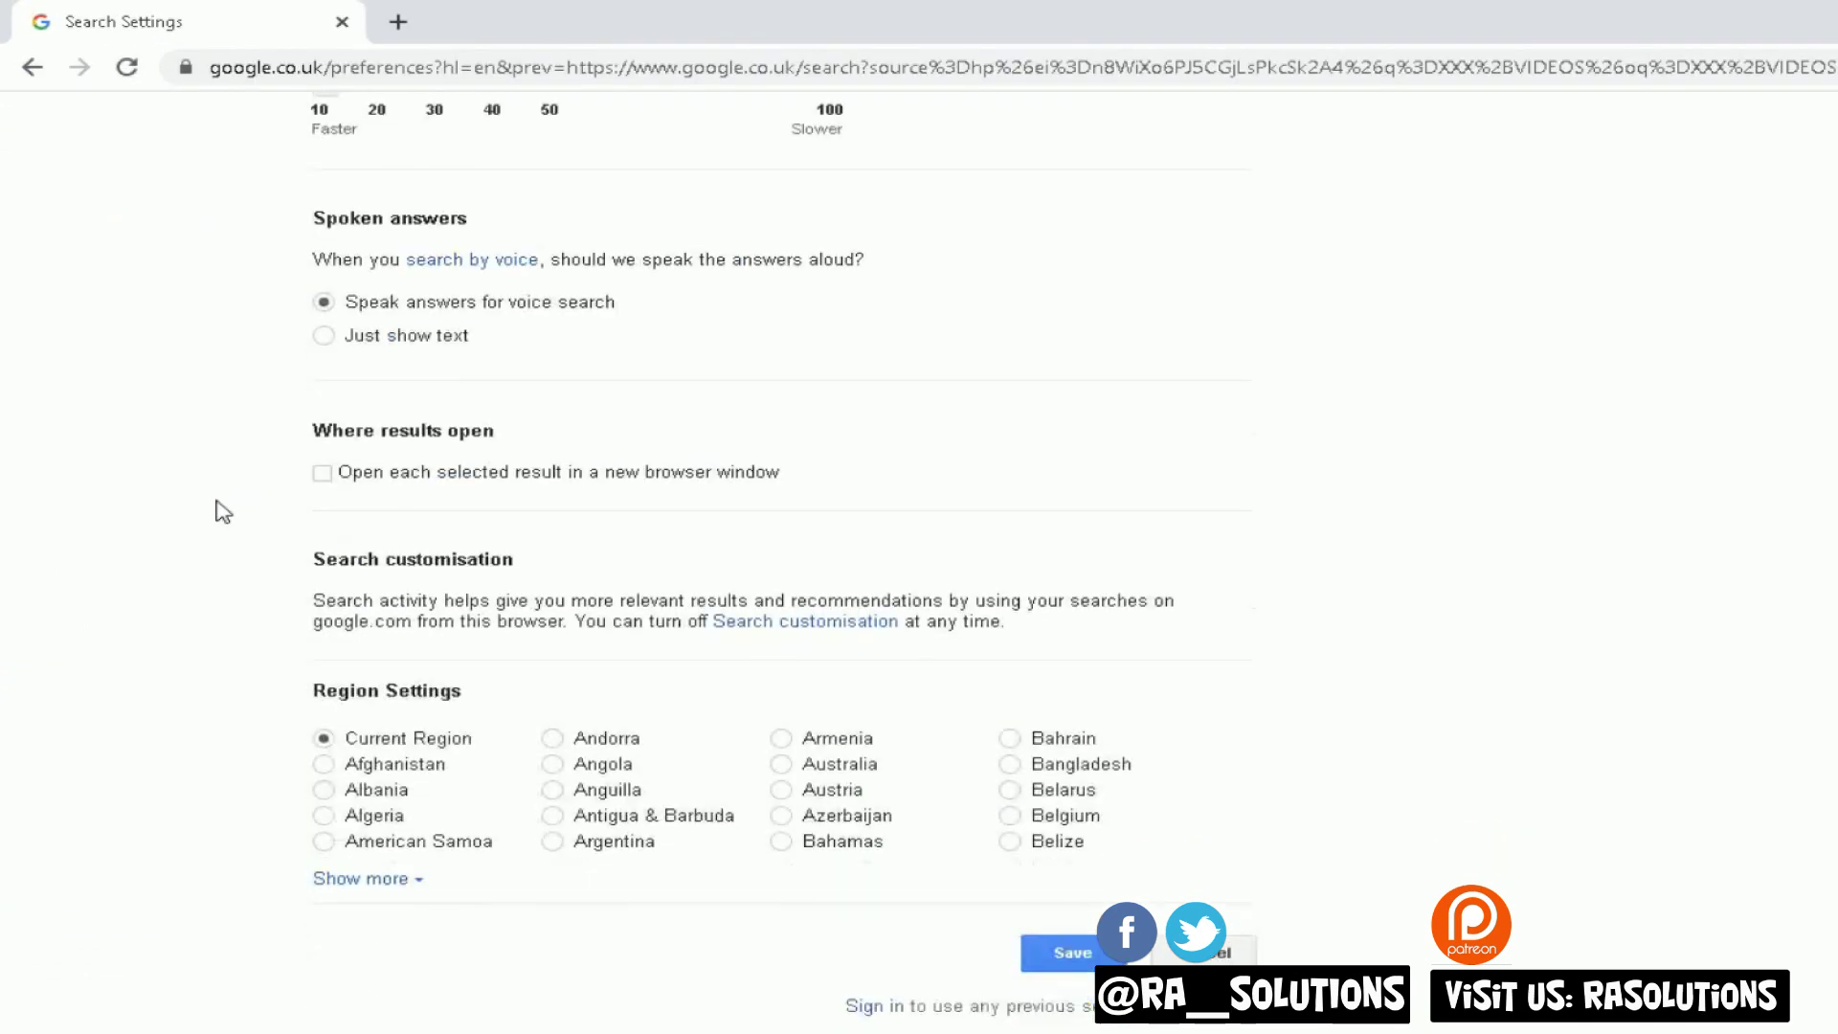
{"action": "scroll", "coordinate": [223, 513], "scroll_direction": "up", "scroll_amount": 5}
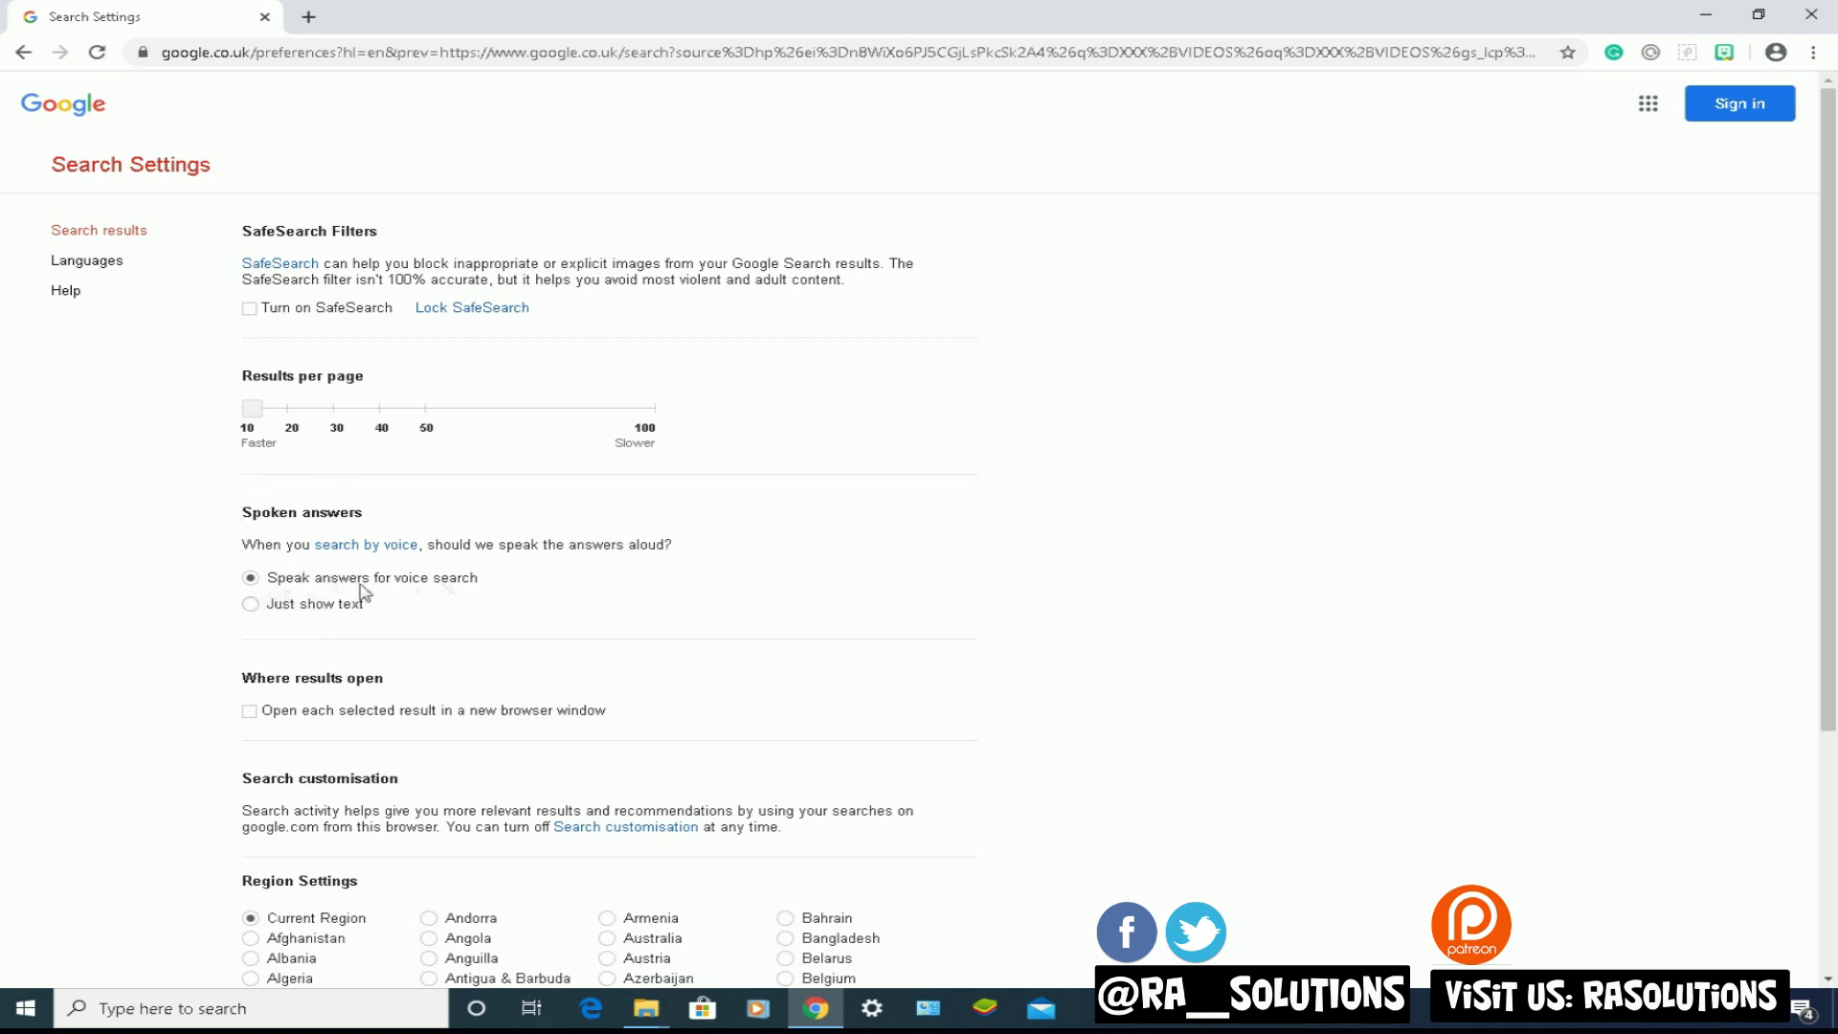
{"action": "scroll", "coordinate": [354, 588], "scroll_direction": "down", "scroll_amount": 1}
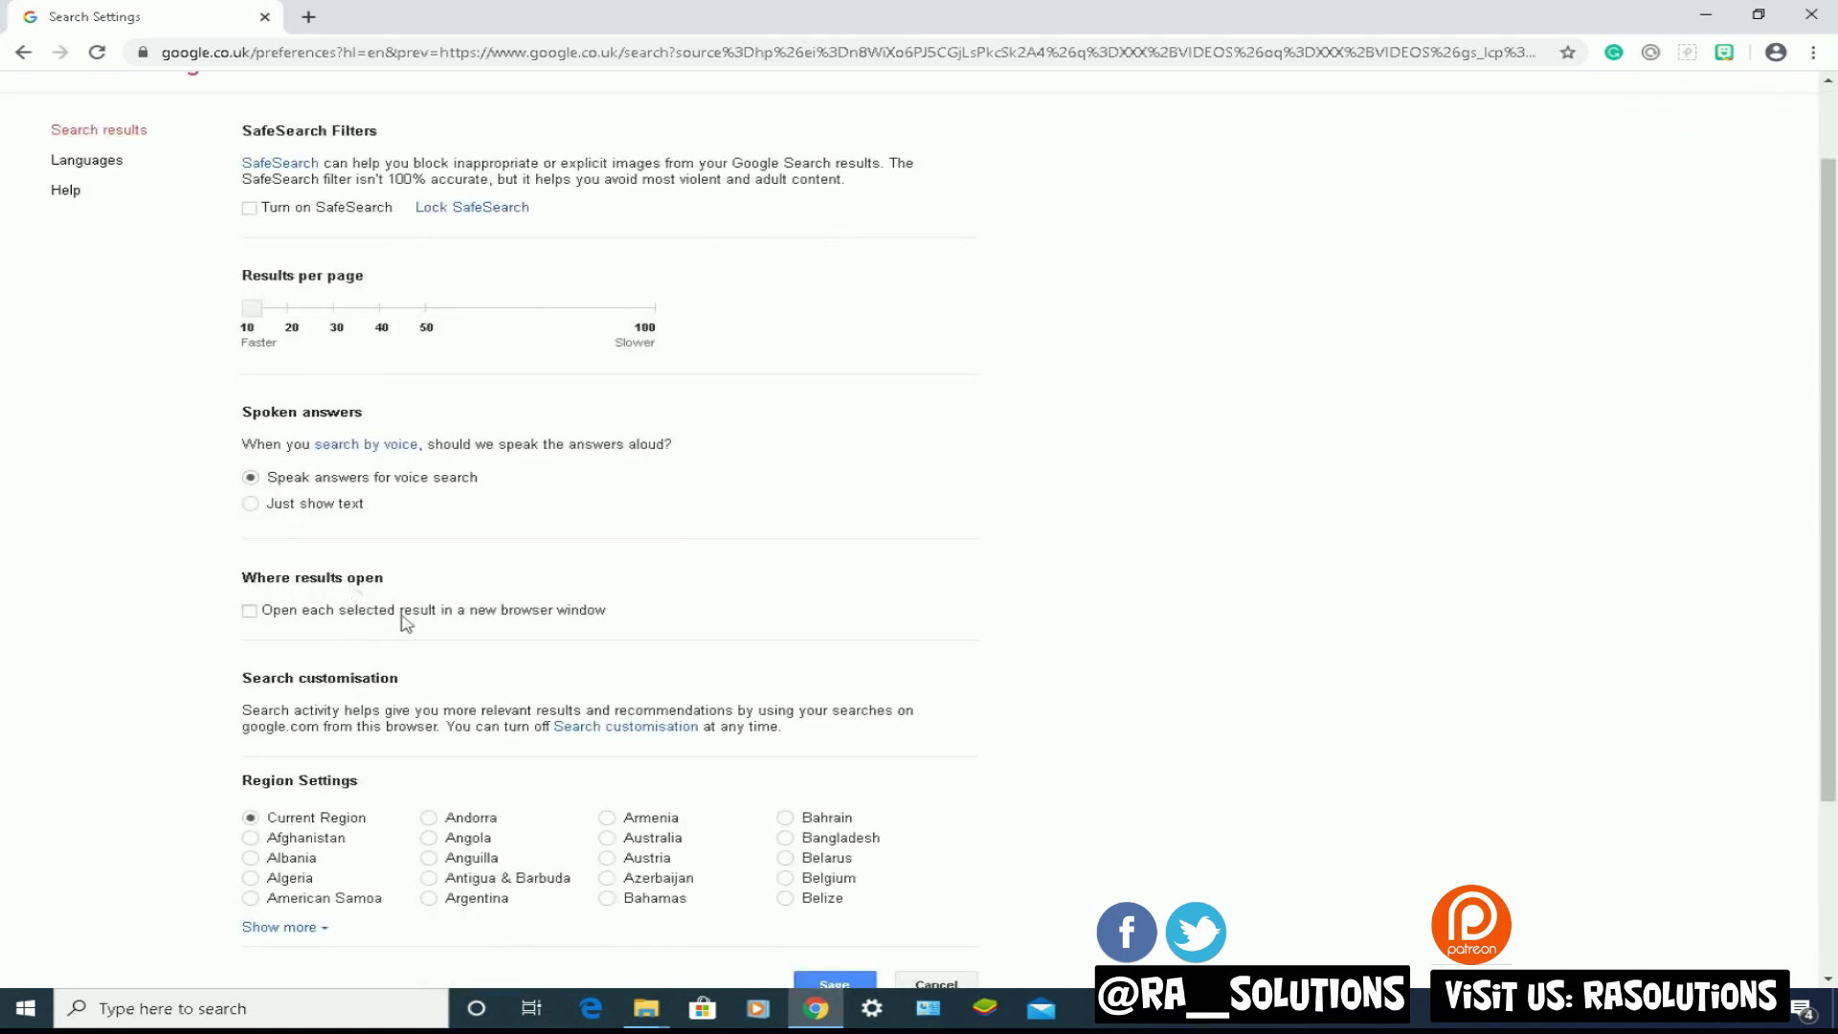
{"action": "scroll", "coordinate": [372, 602], "scroll_direction": "down", "scroll_amount": 2}
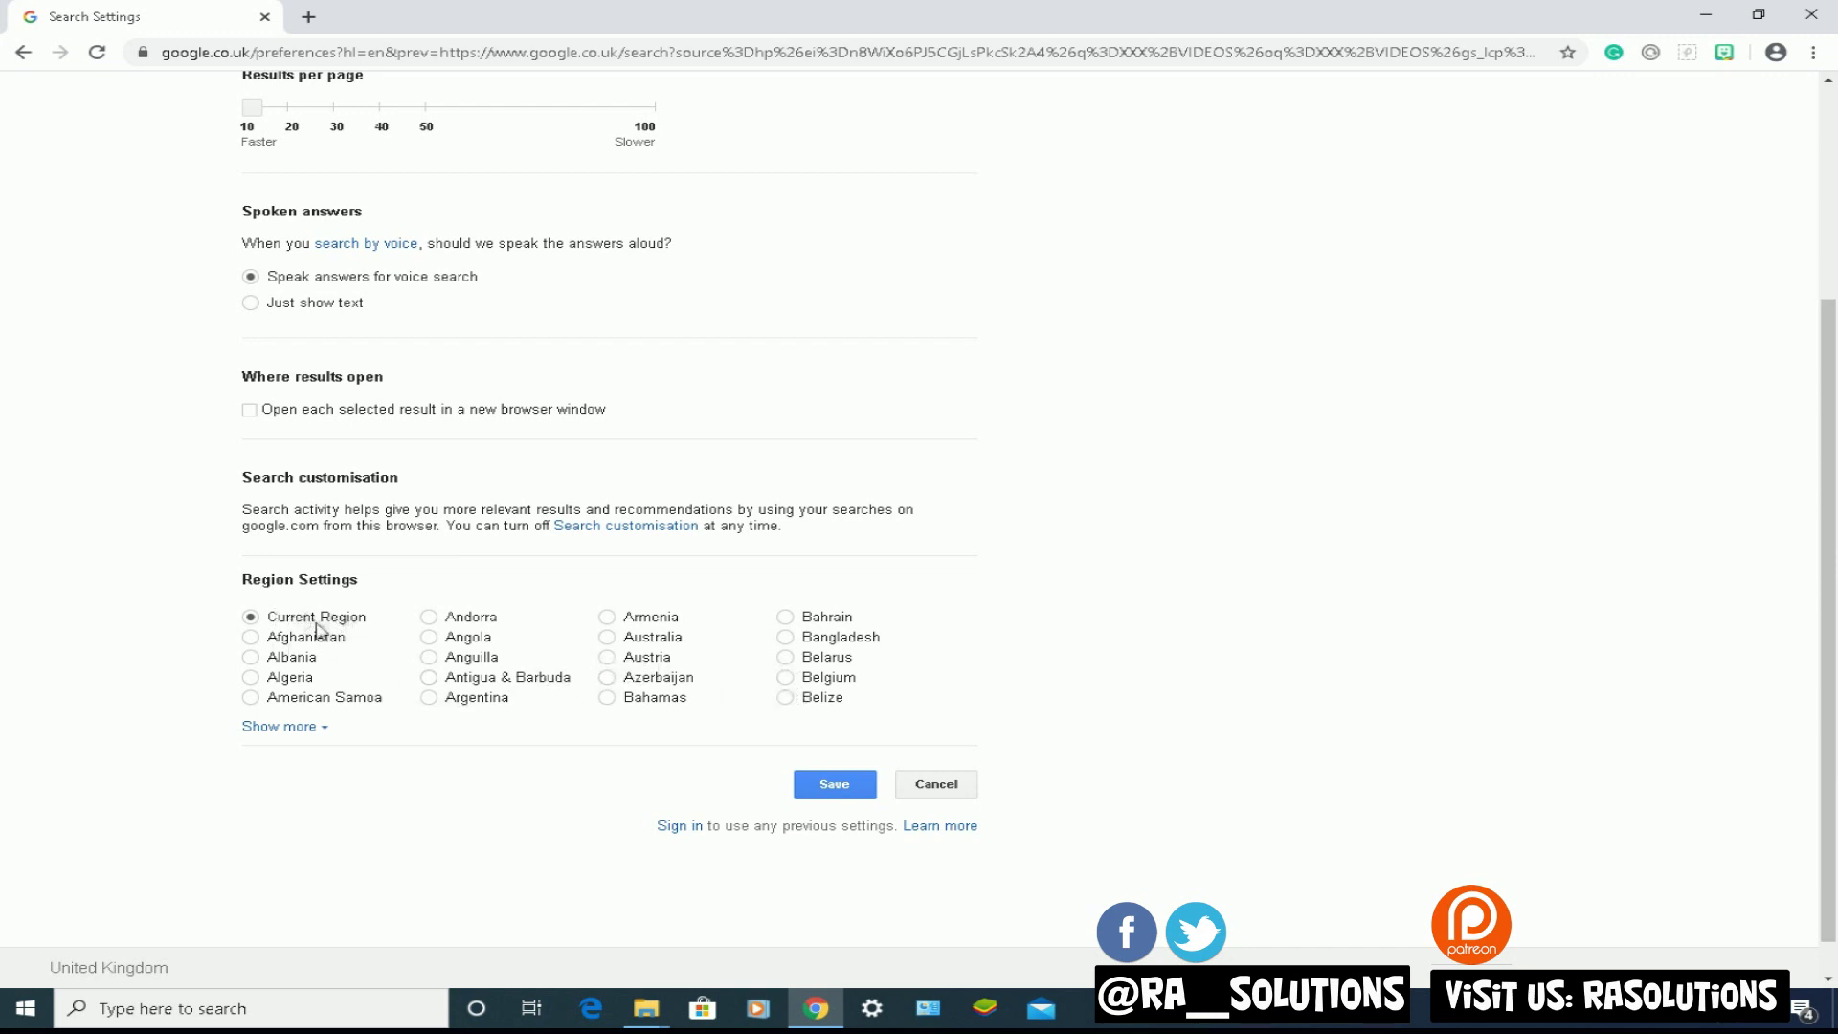
{"action": "scroll", "coordinate": [256, 624], "scroll_direction": "up", "scroll_amount": 3}
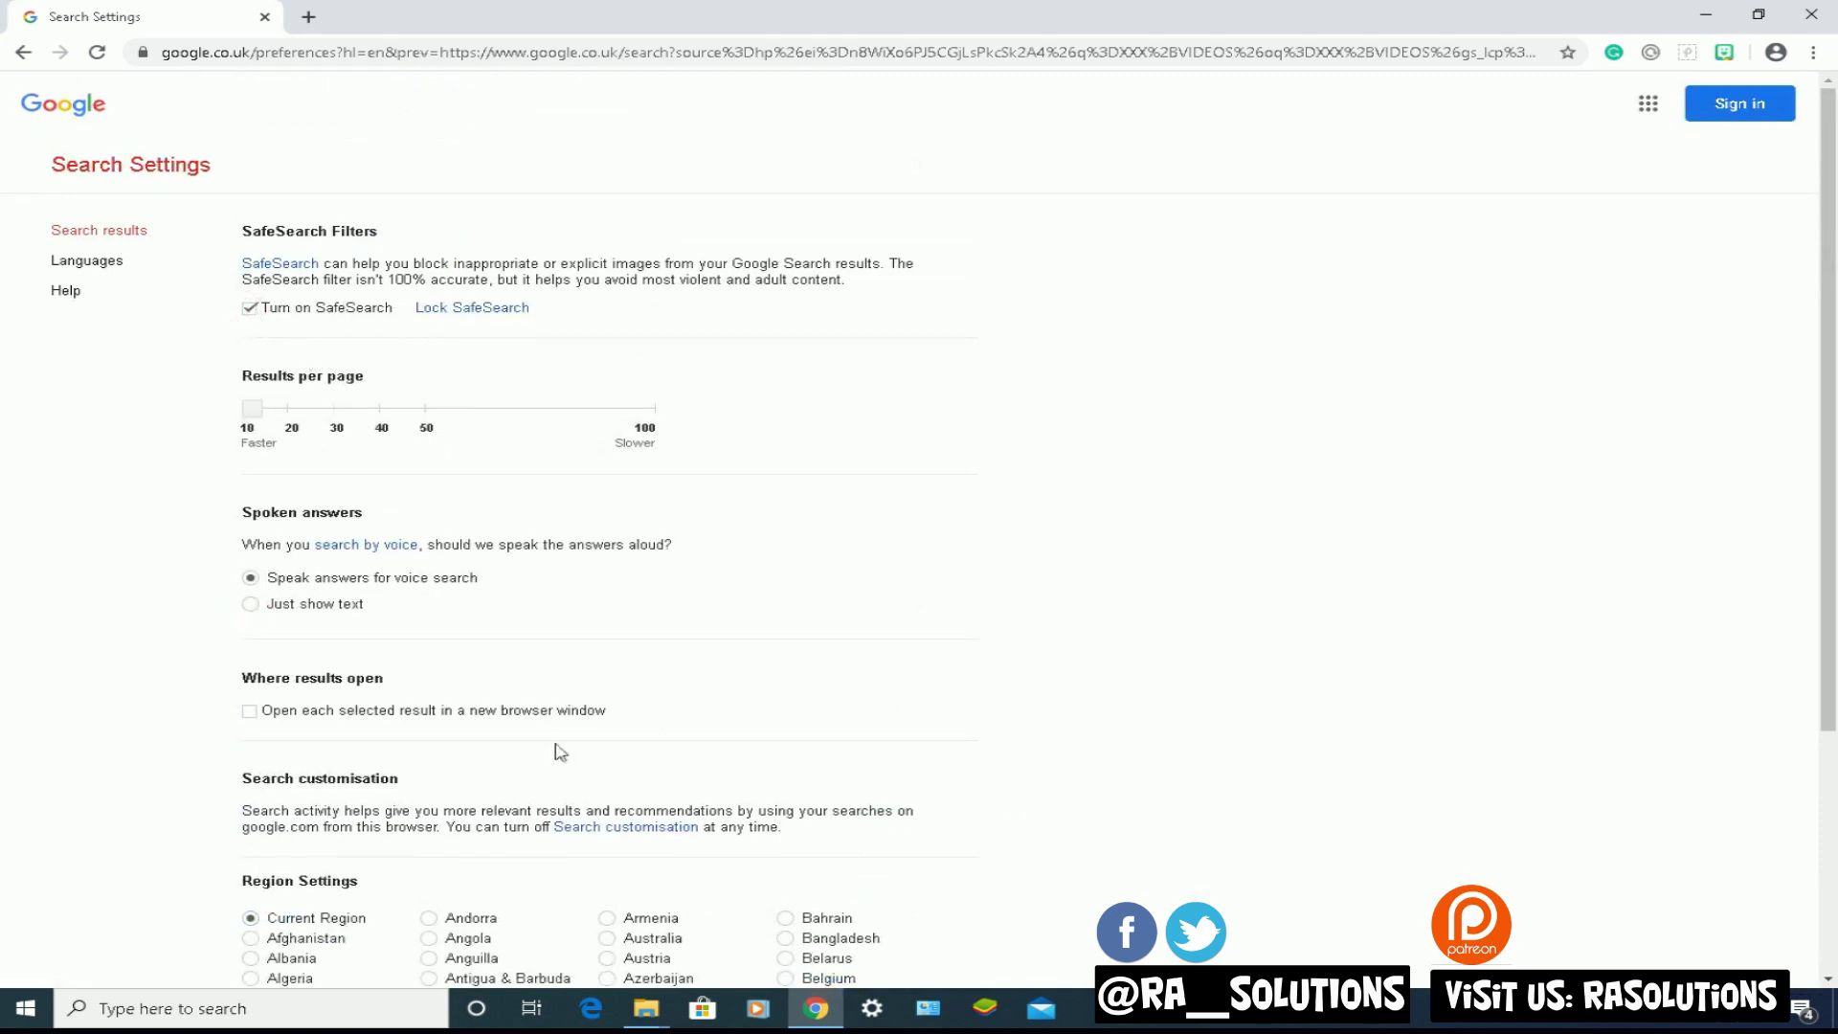
- Save the SafeSearch preference, dismiss the saved confirmation, and close Chrome
{"action": "scroll", "coordinate": [560, 752], "scroll_direction": "down", "scroll_amount": 4}
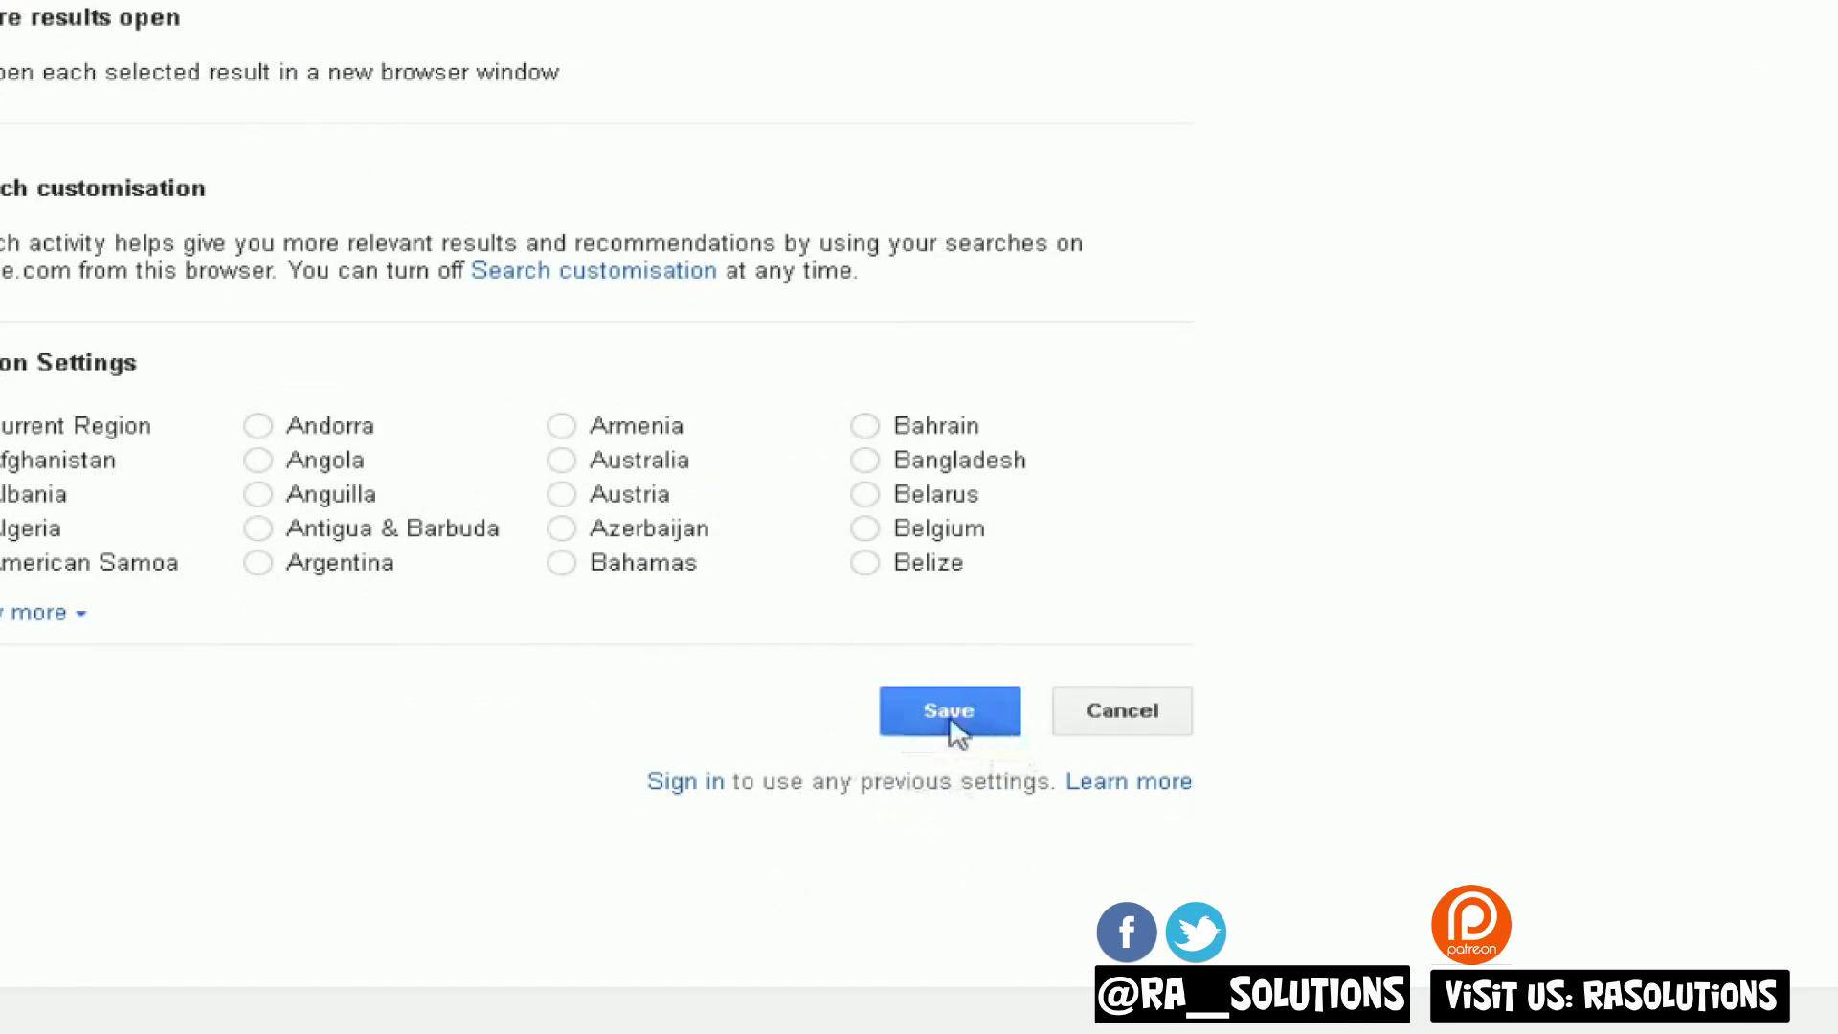
{"action": "left_click", "coordinate": [953, 726]}
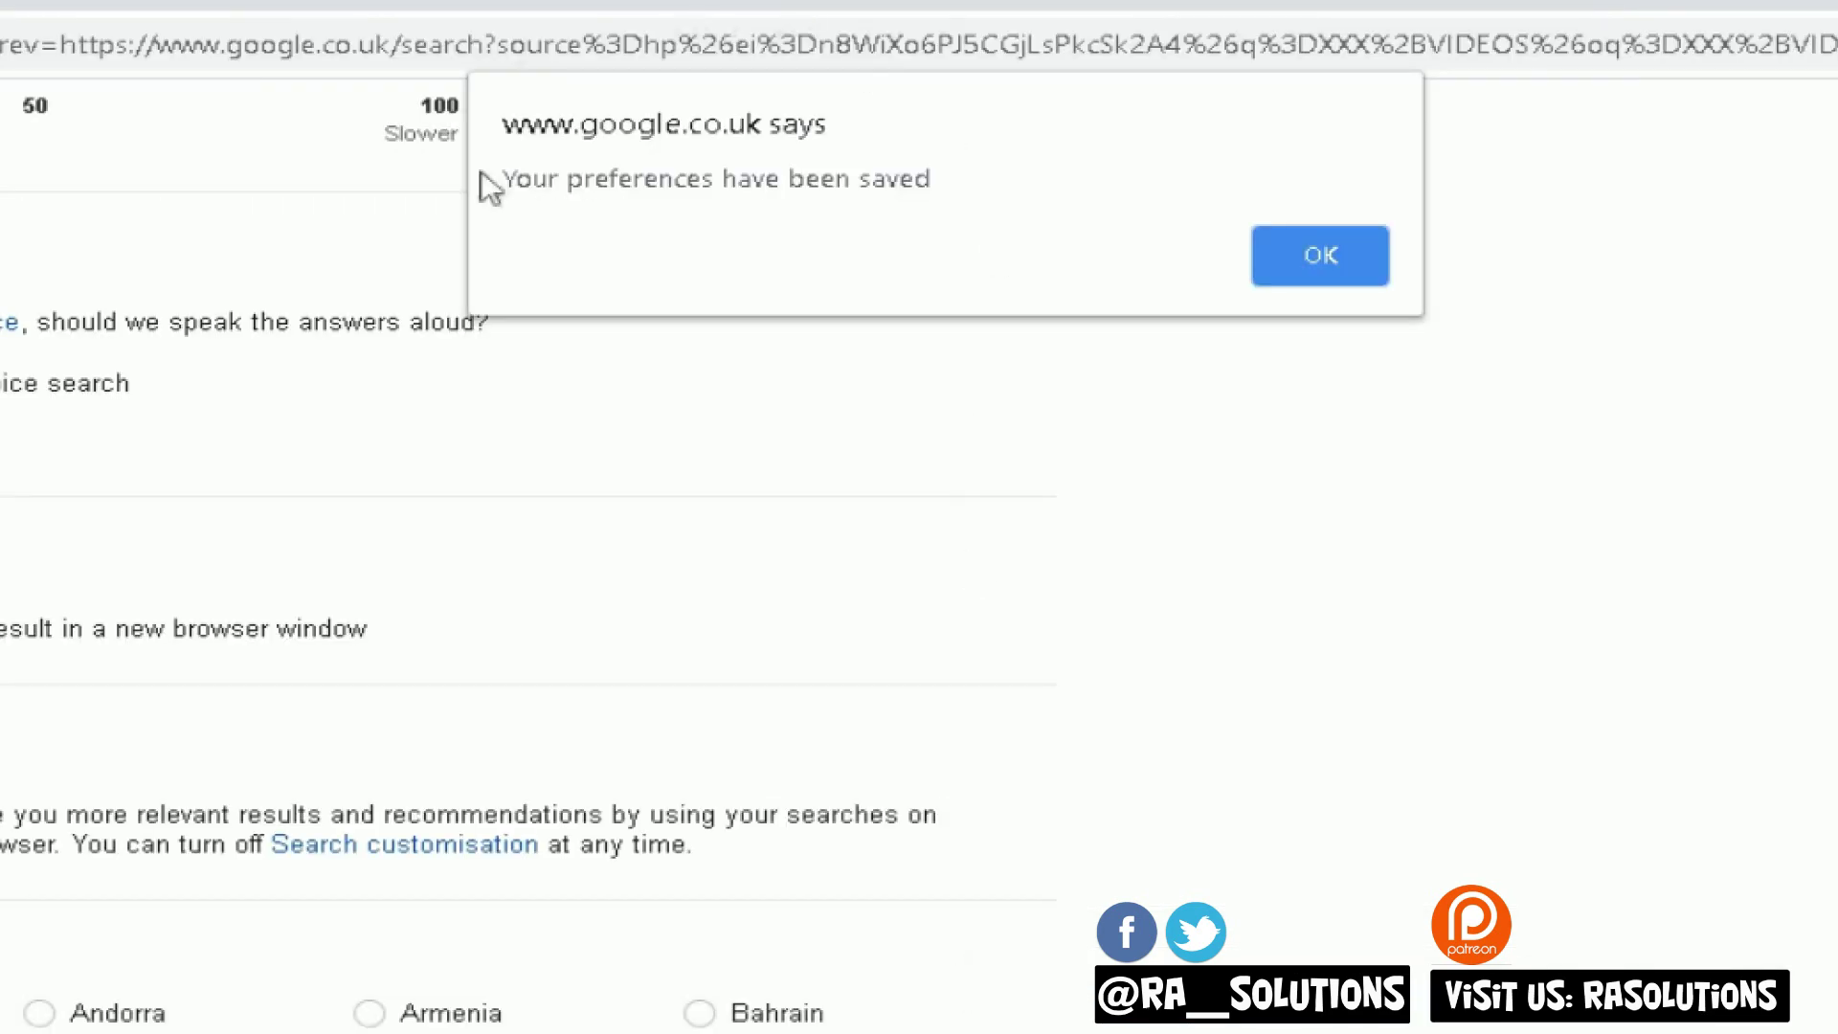
{"action": "left_click", "coordinate": [1269, 260]}
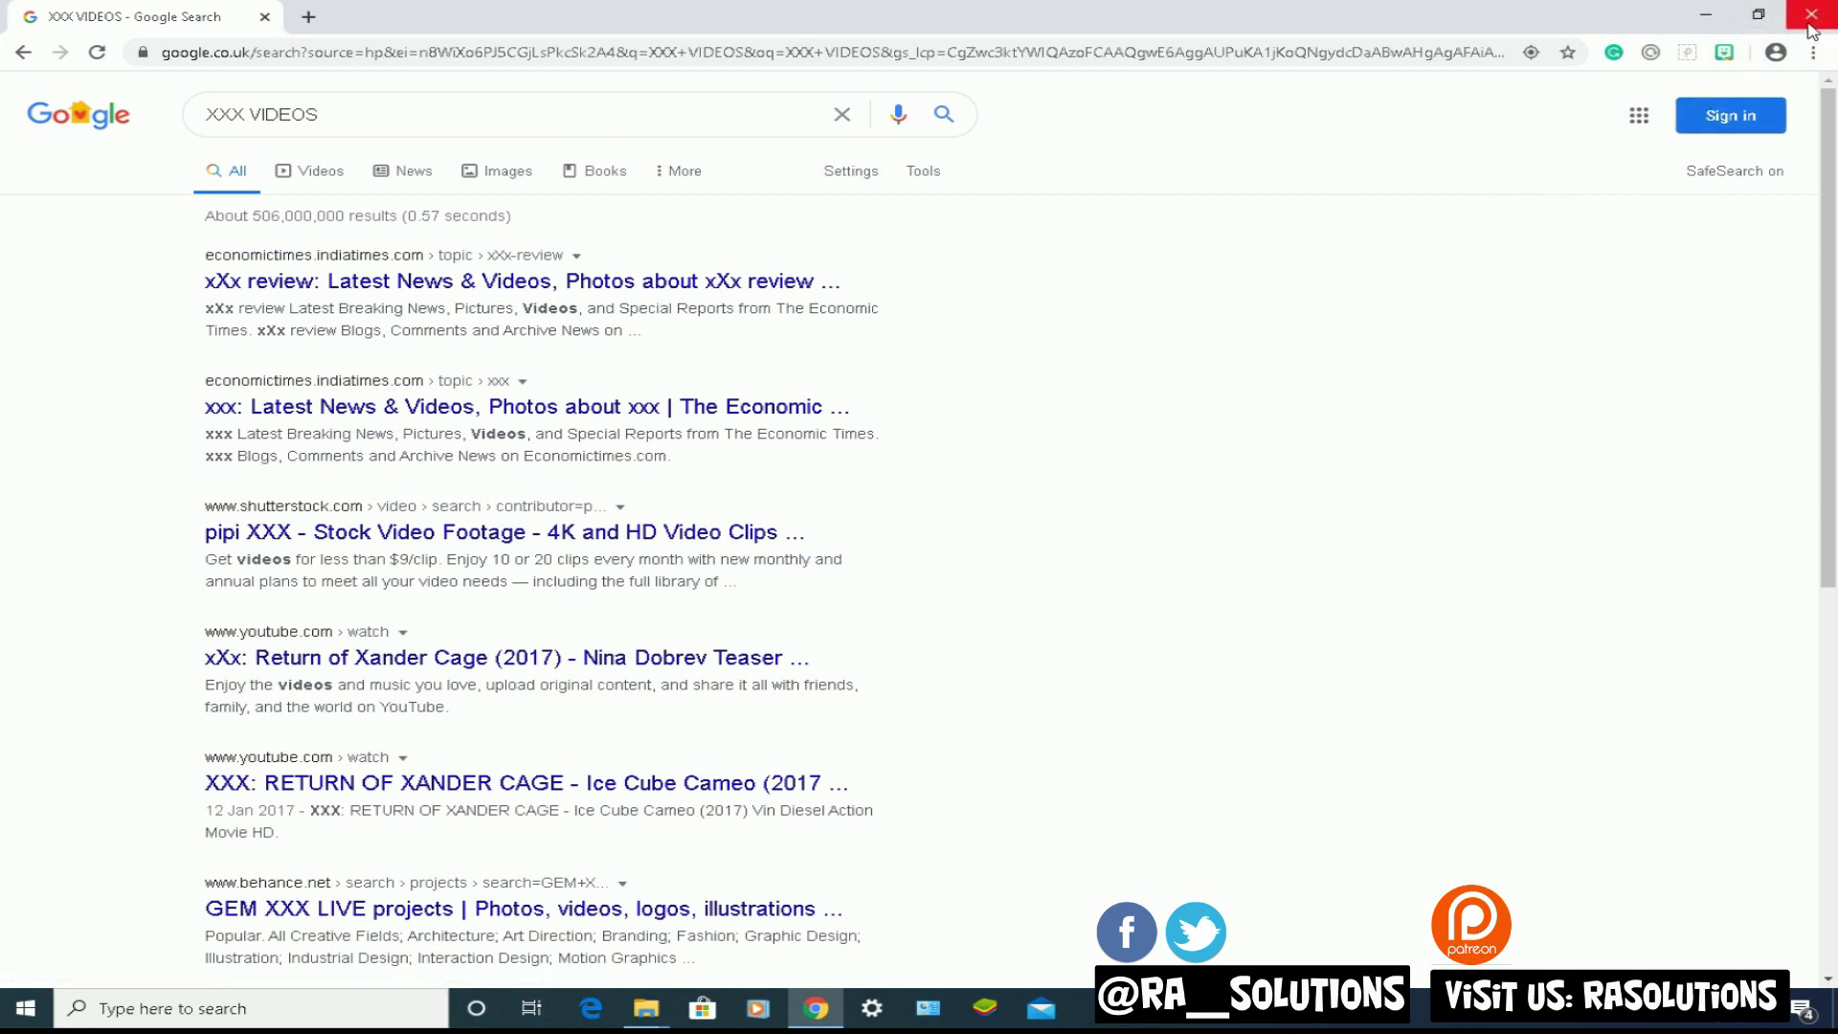
{"action": "left_click", "coordinate": [1811, 16]}
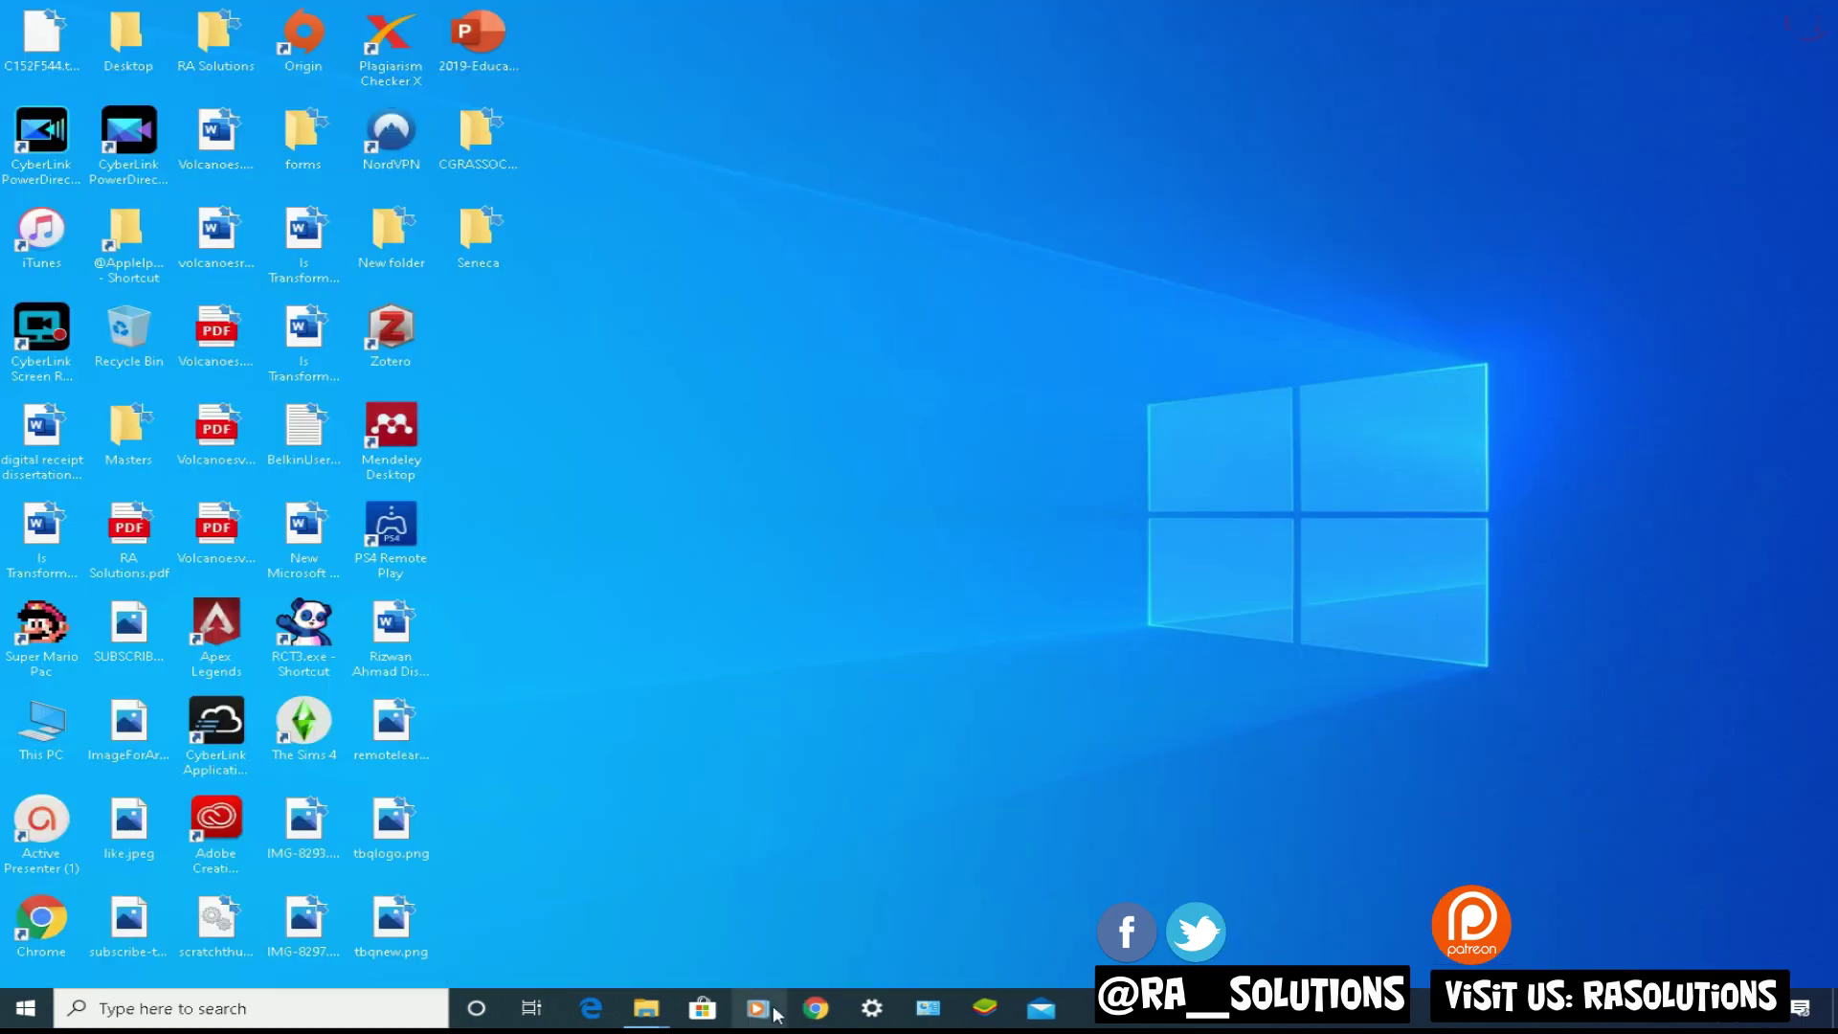
- Relaunch Chrome and load the google.co.uk homepage again
{"action": "left_click", "coordinate": [816, 1008]}
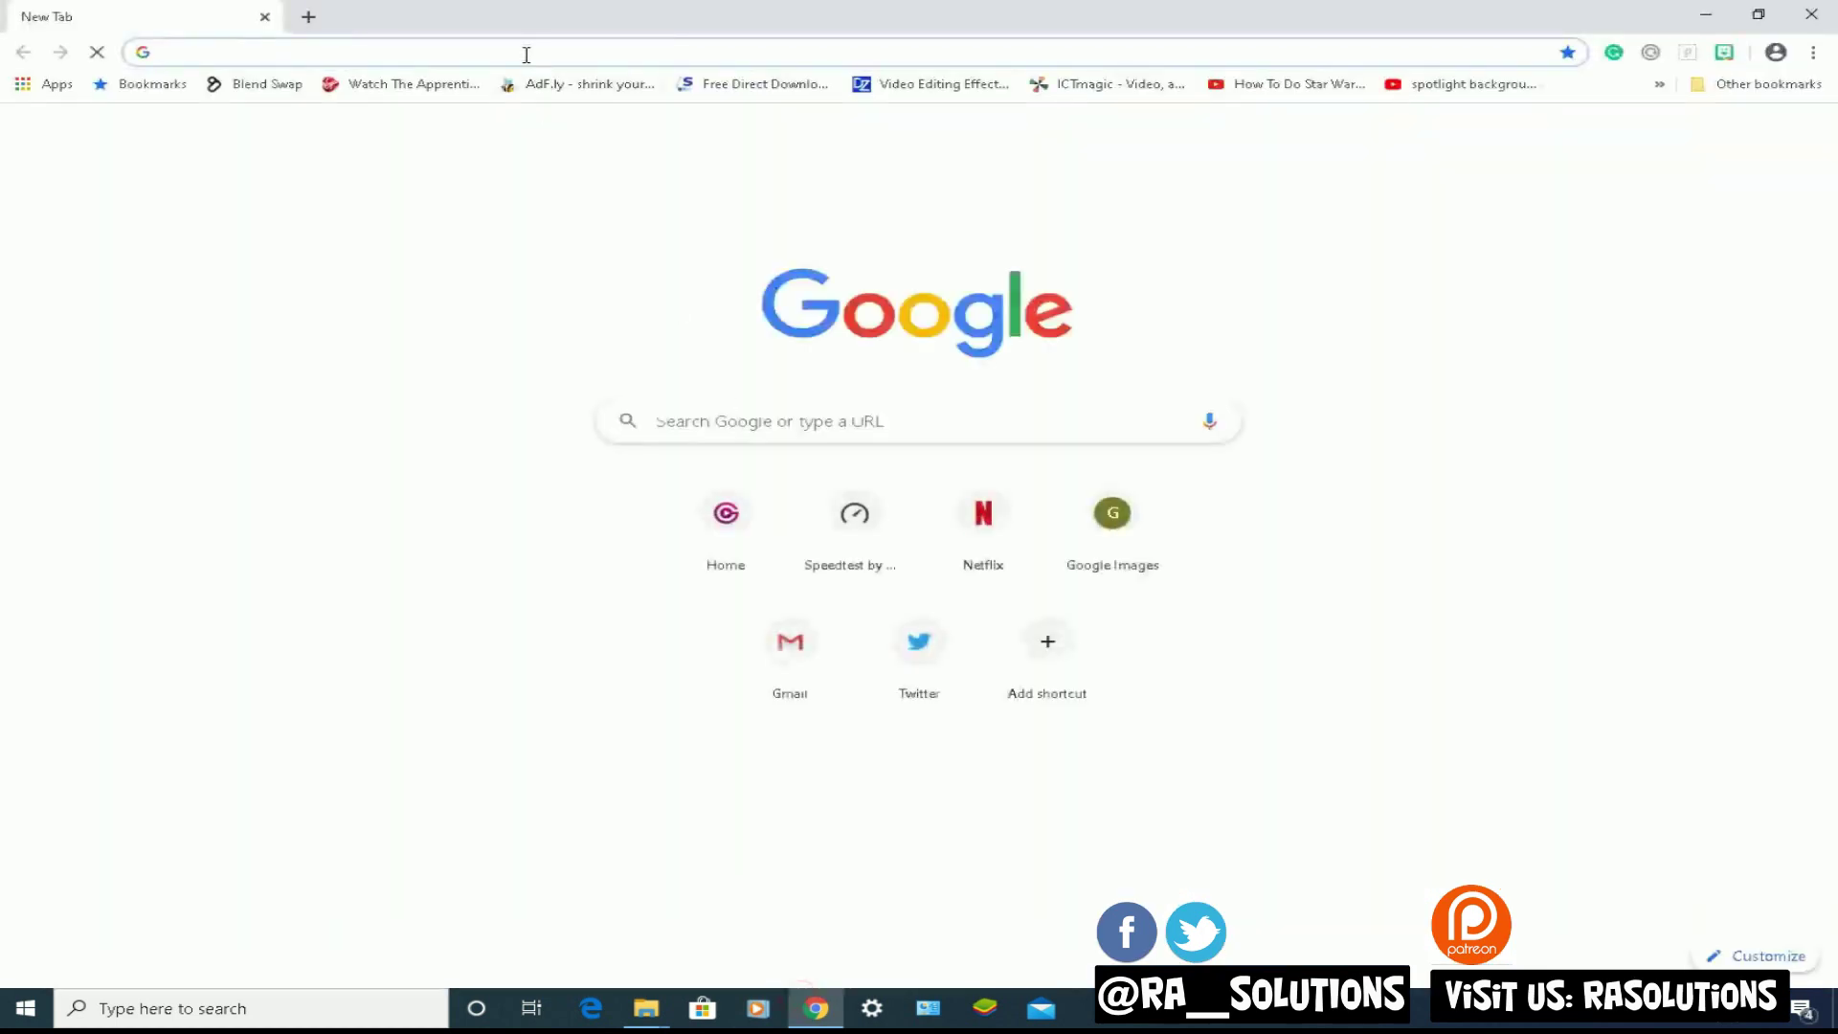
{"action": "type", "text": "GOOG"}
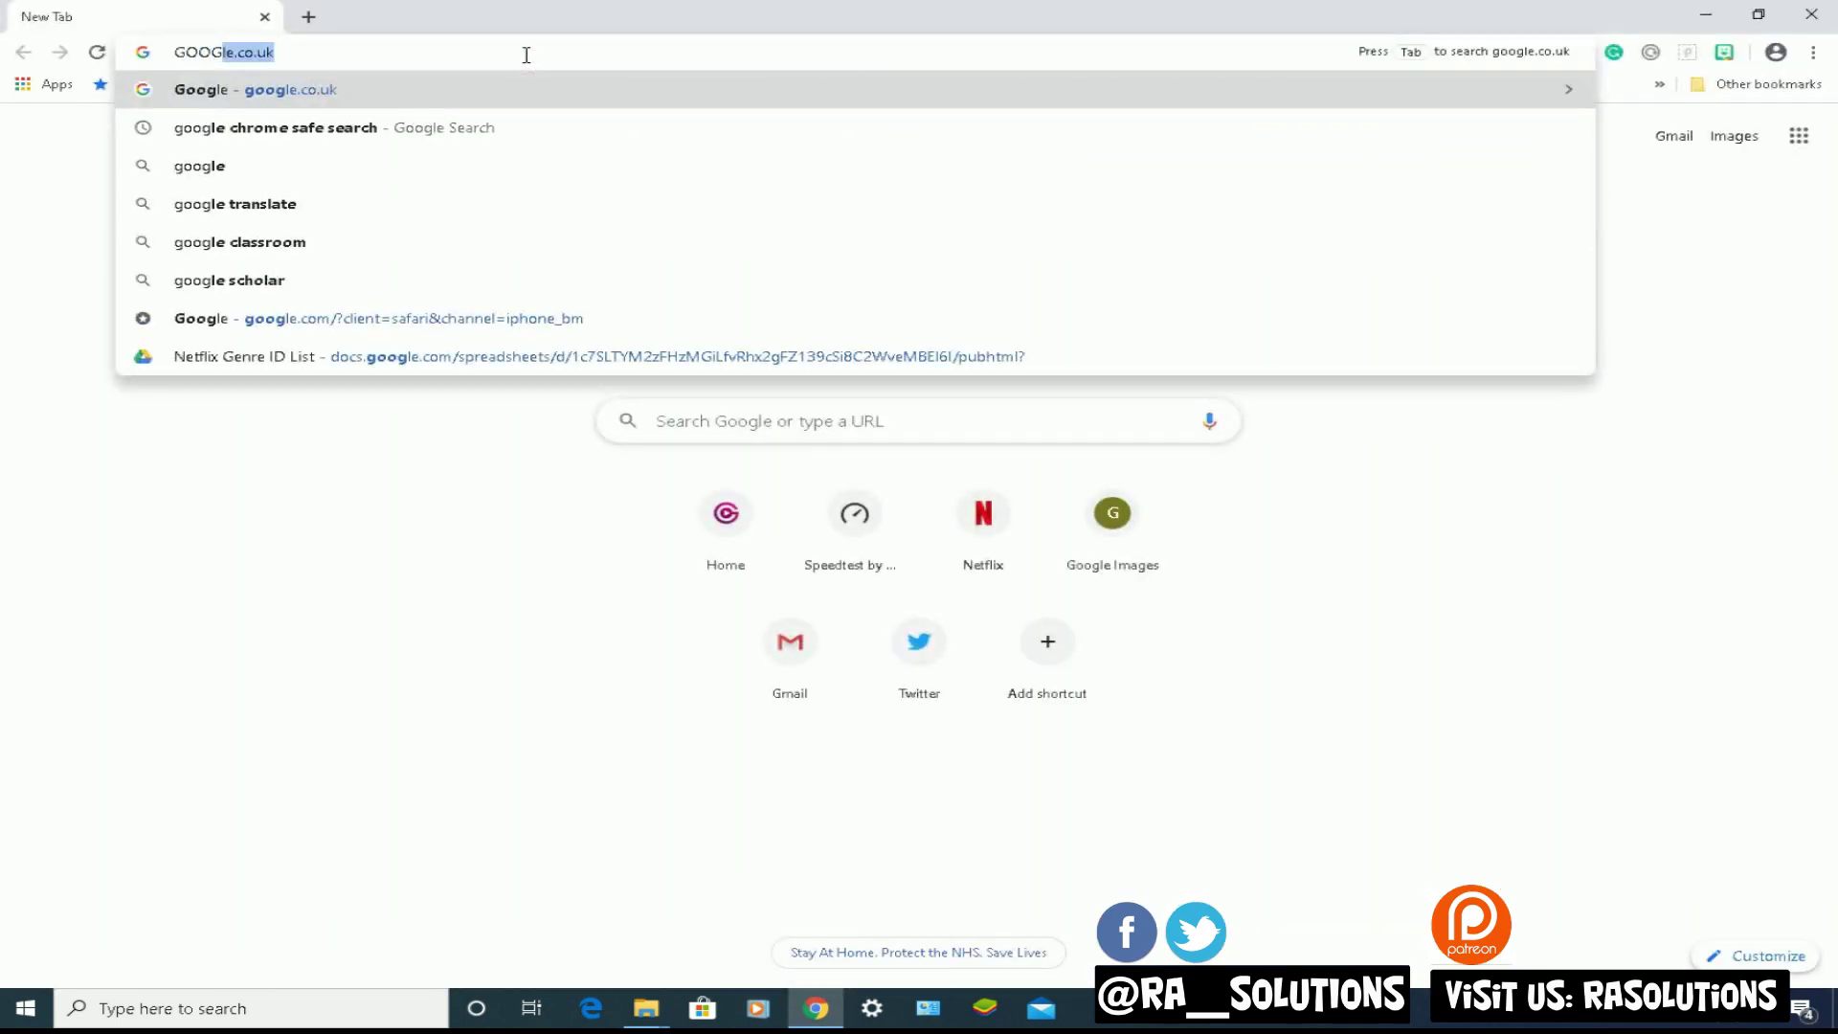
{"action": "key", "text": "Return"}
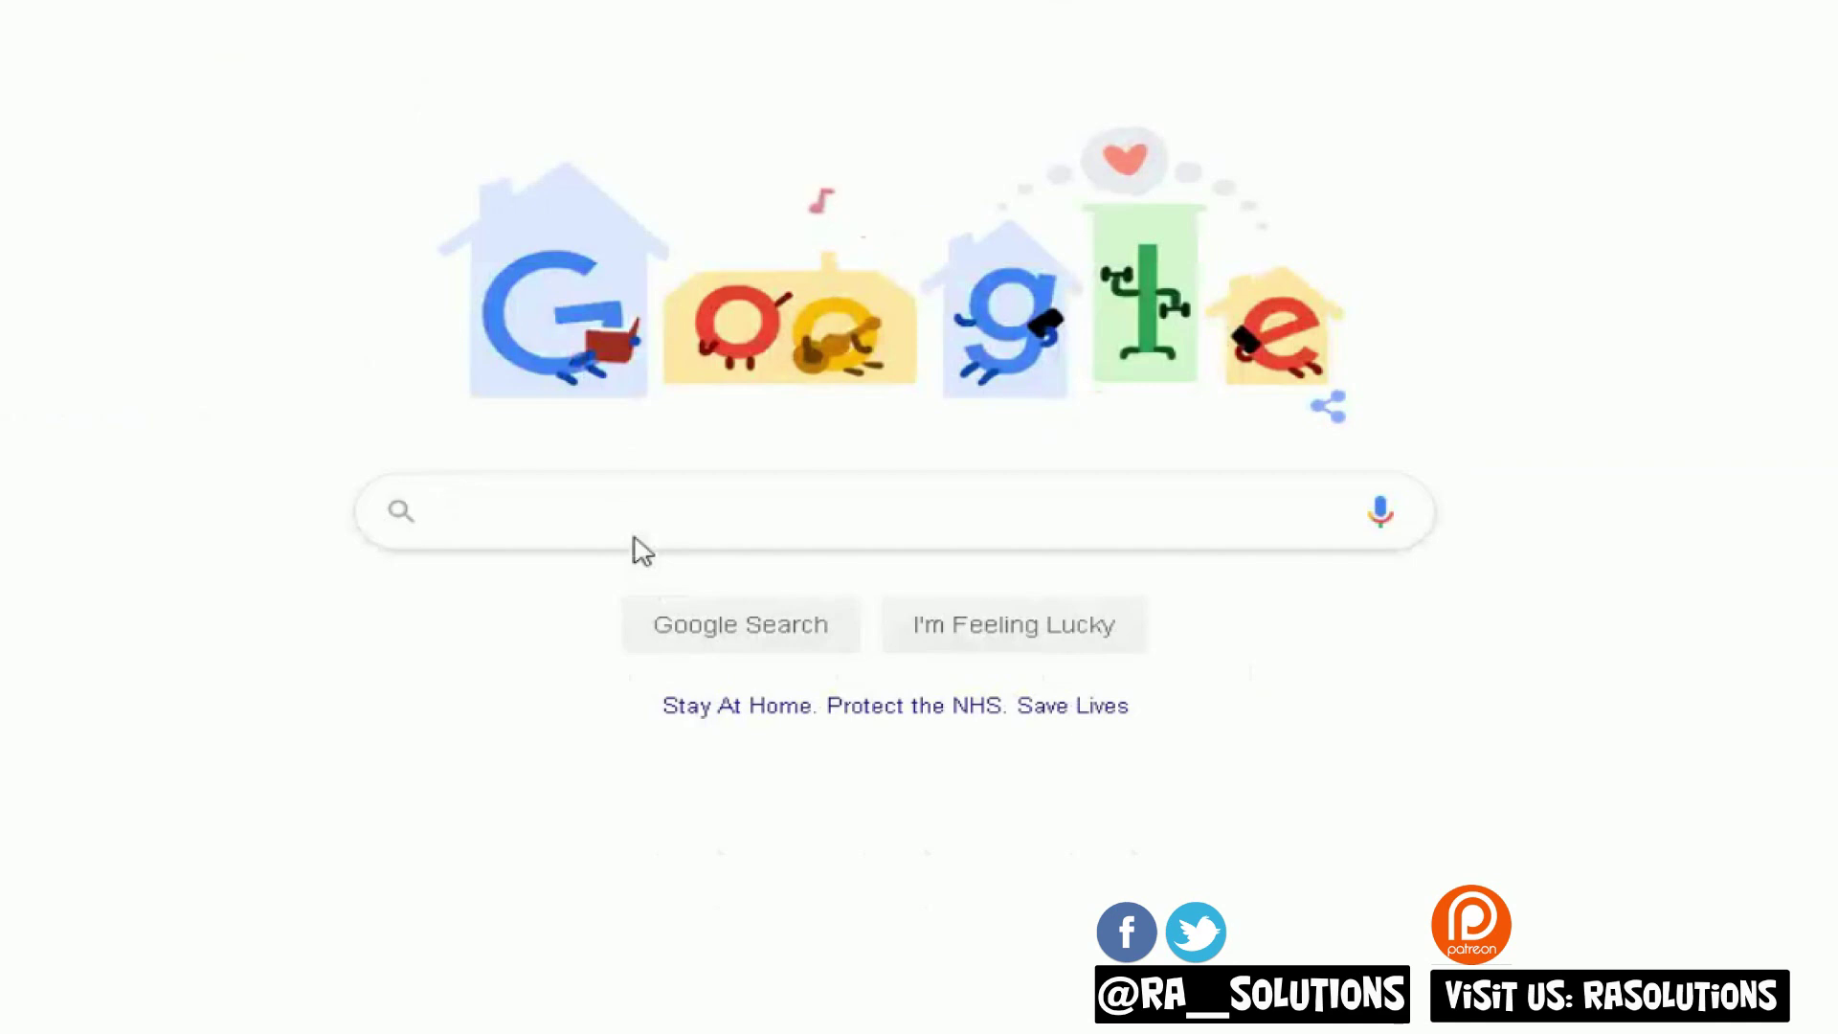
- Search 'xxx VIDEOS' again, now returning about 506,000,000 SafeSearch-filtered results
{"action": "type", "text": "xxx "}
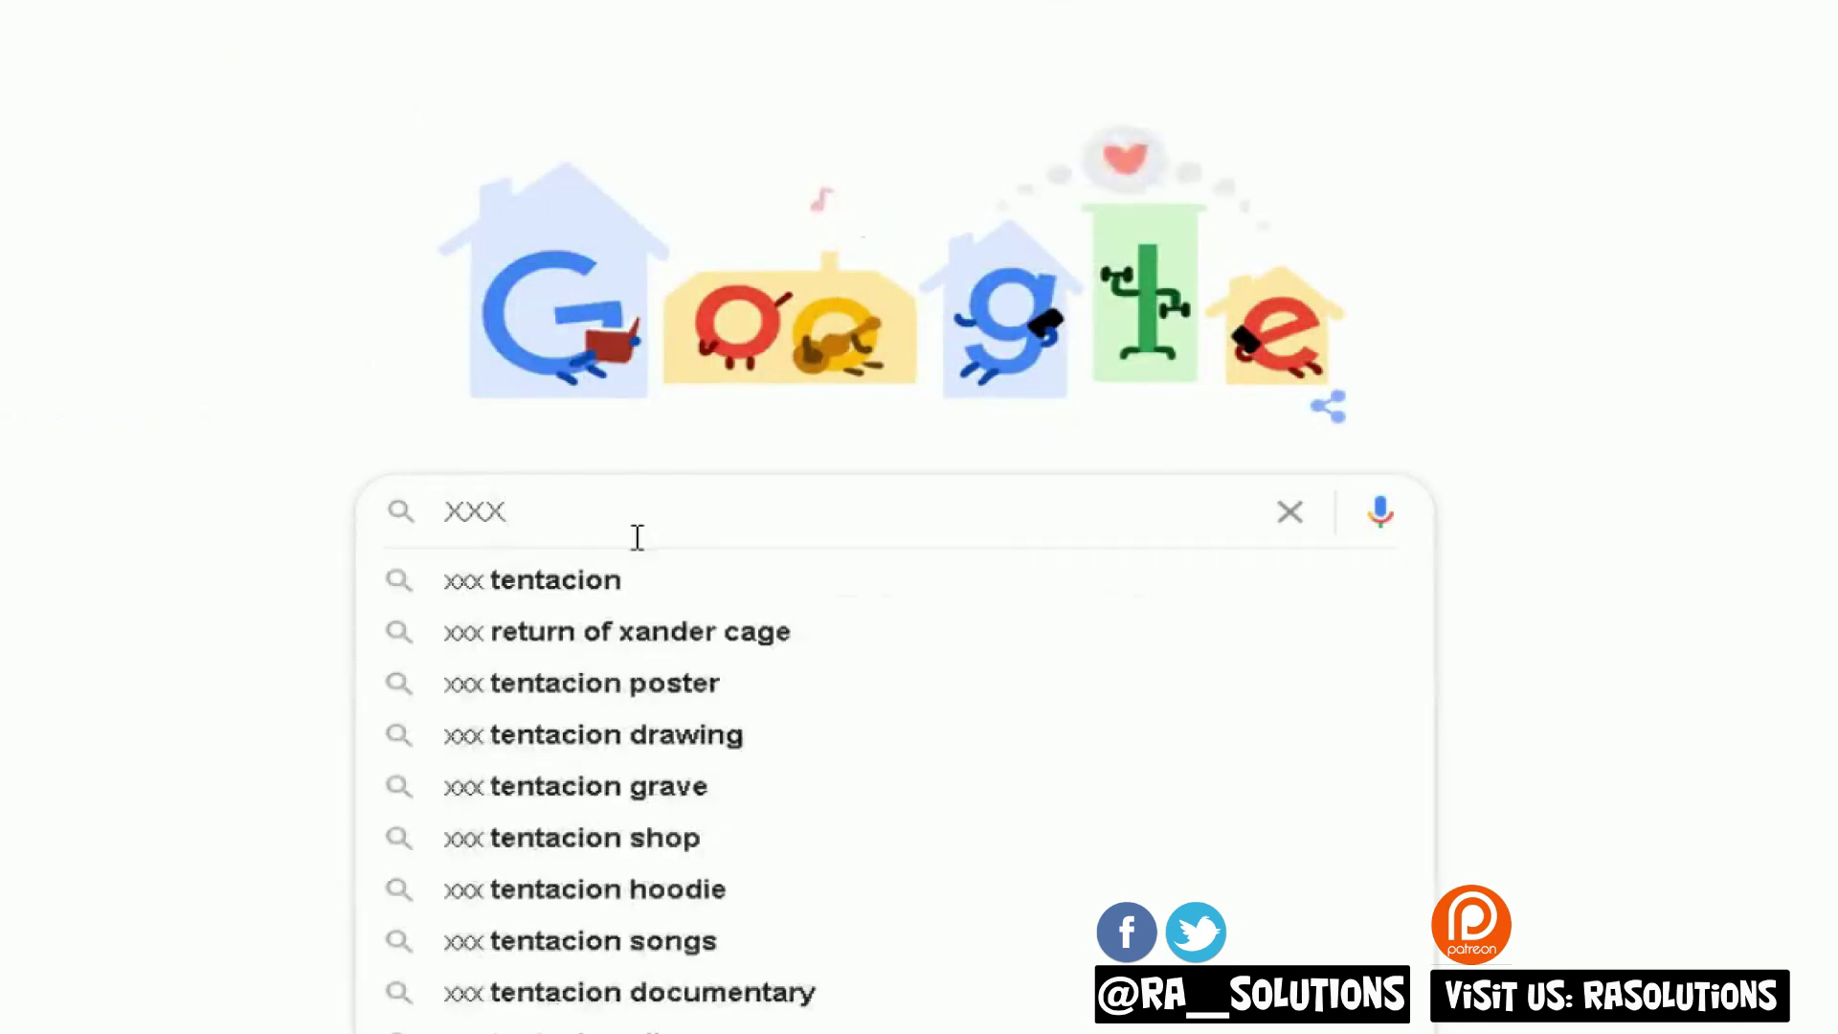
{"action": "type", "text": "VIDEOS"}
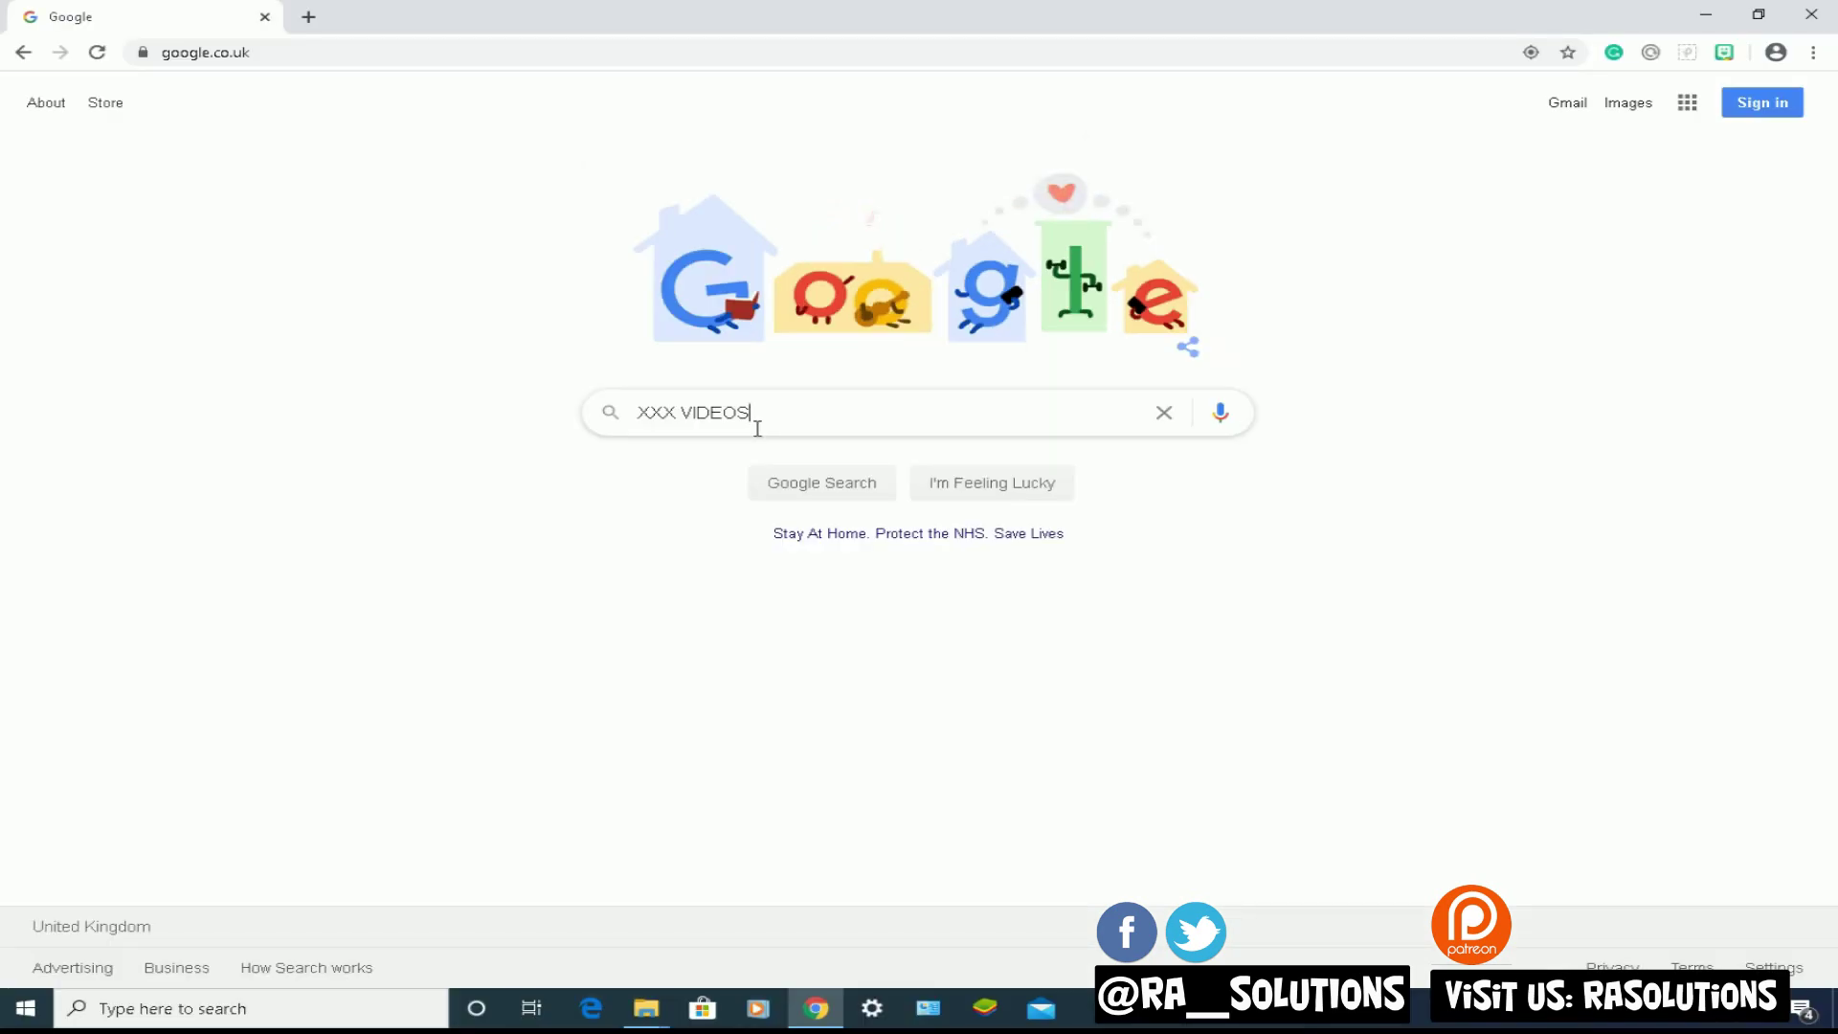
{"action": "key", "text": "Return"}
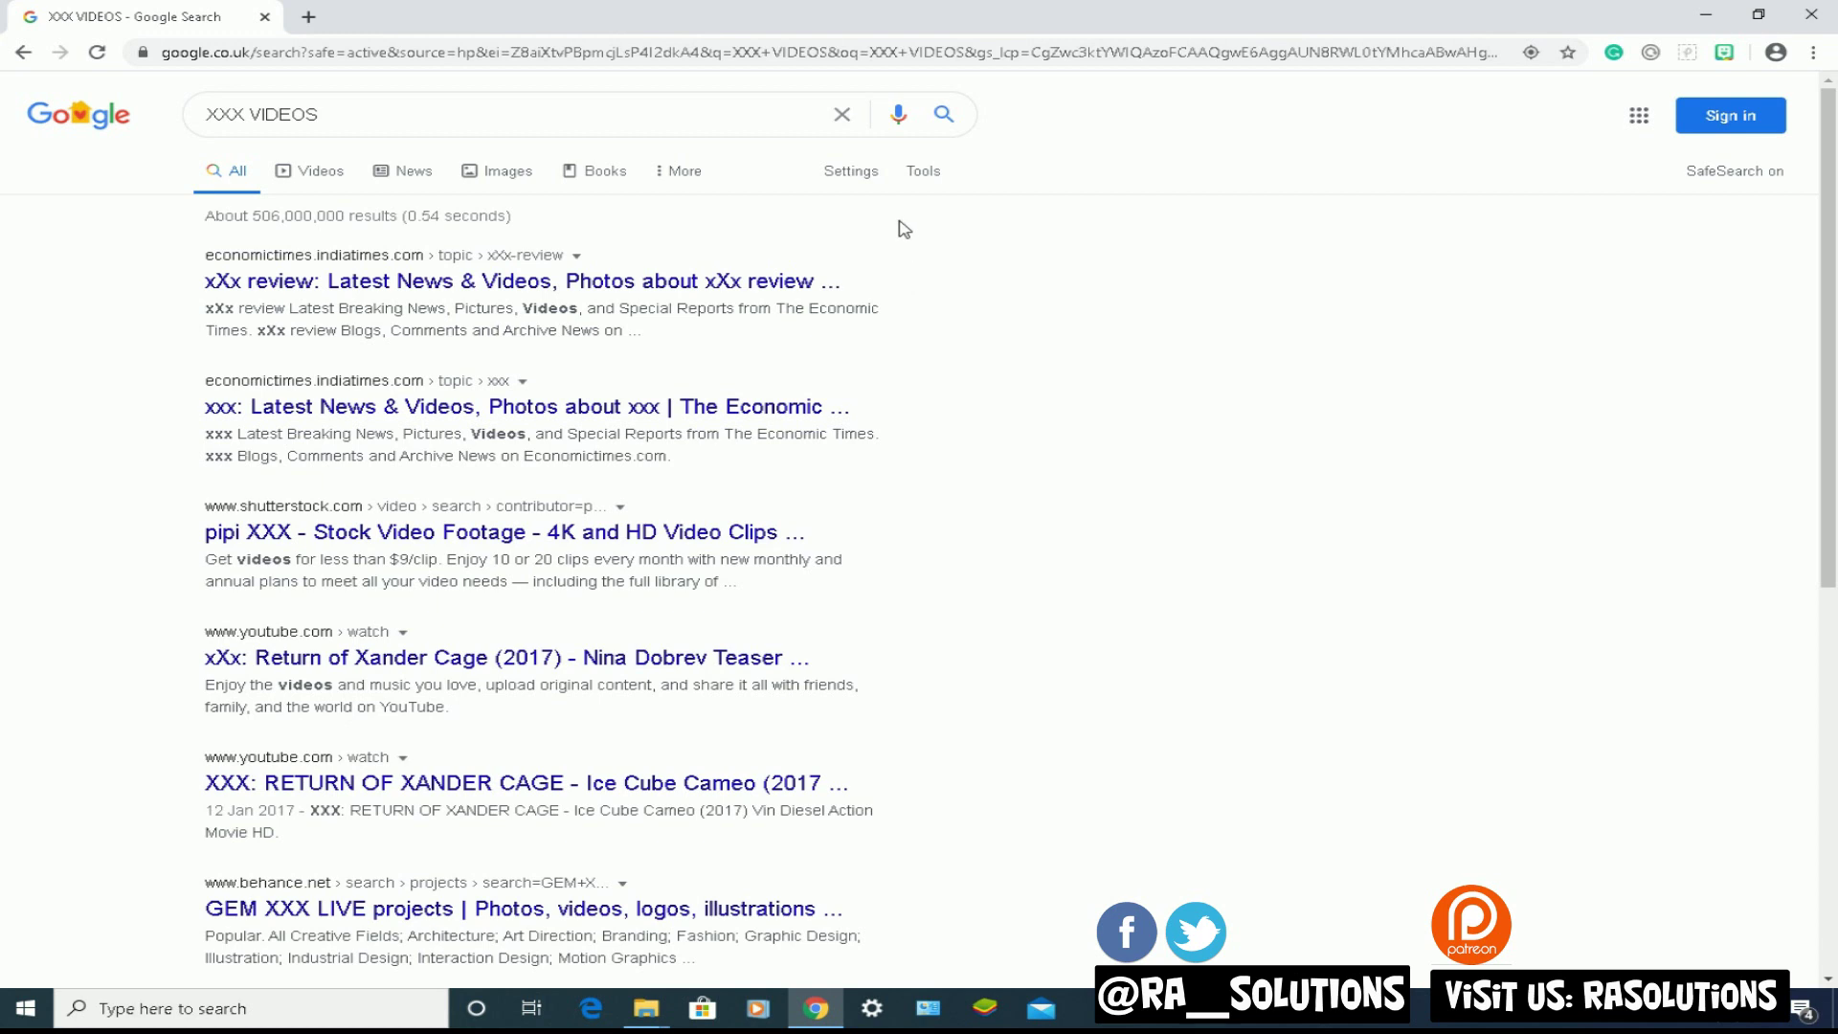
{"action": "left_click", "coordinate": [853, 174]}
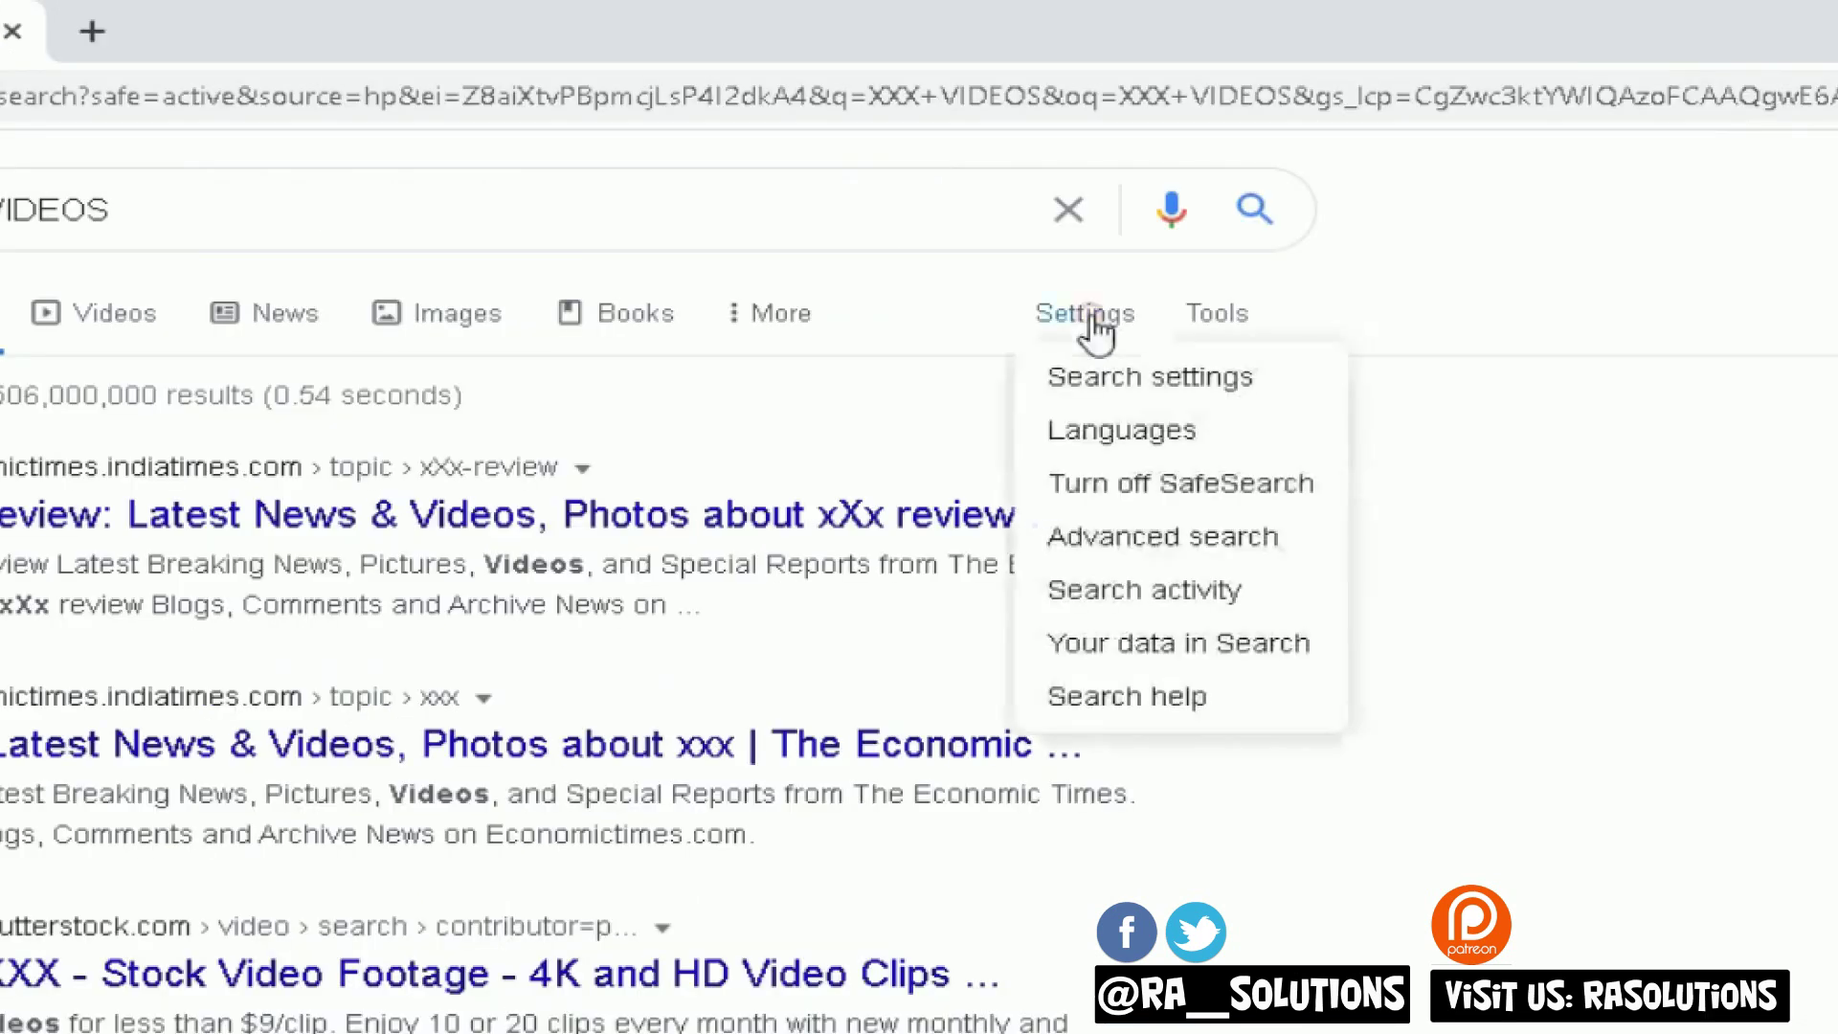
- Open Search Settings and scroll to confirm Turn on SafeSearch is still ticked
{"action": "left_click", "coordinate": [1123, 383]}
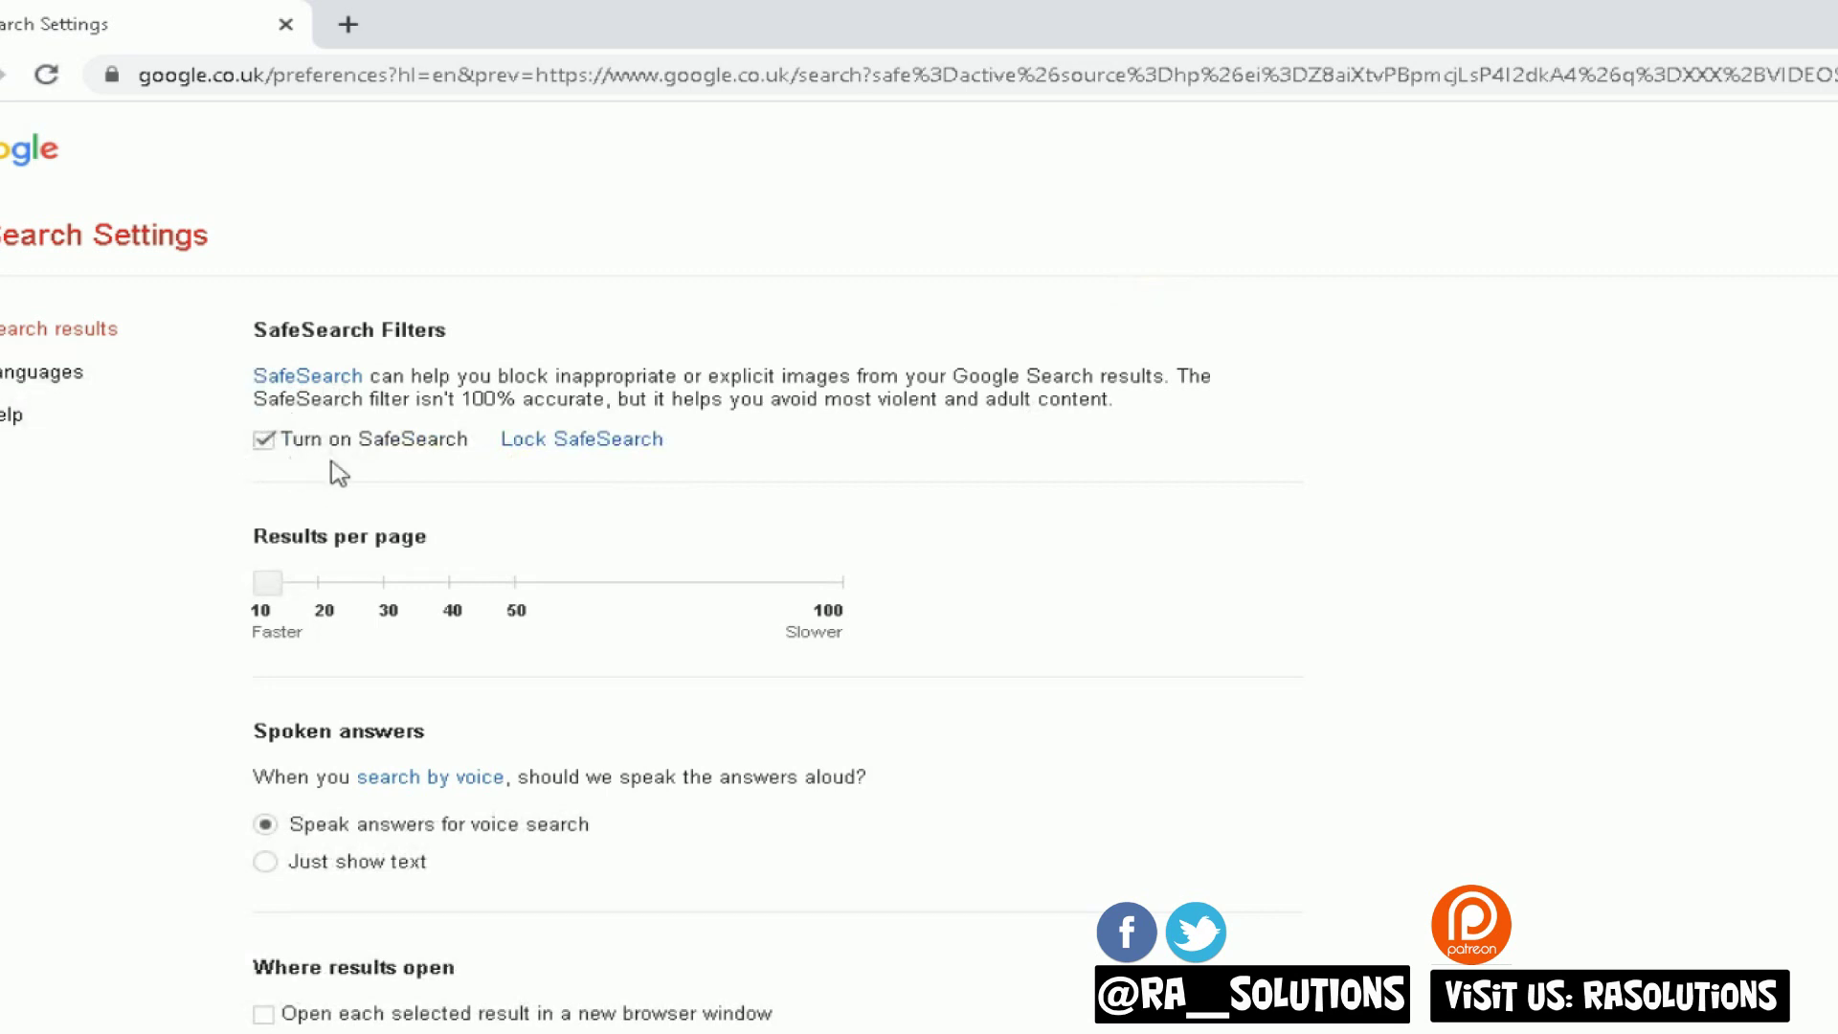
{"action": "scroll", "coordinate": [332, 480], "scroll_direction": "down", "scroll_amount": 4}
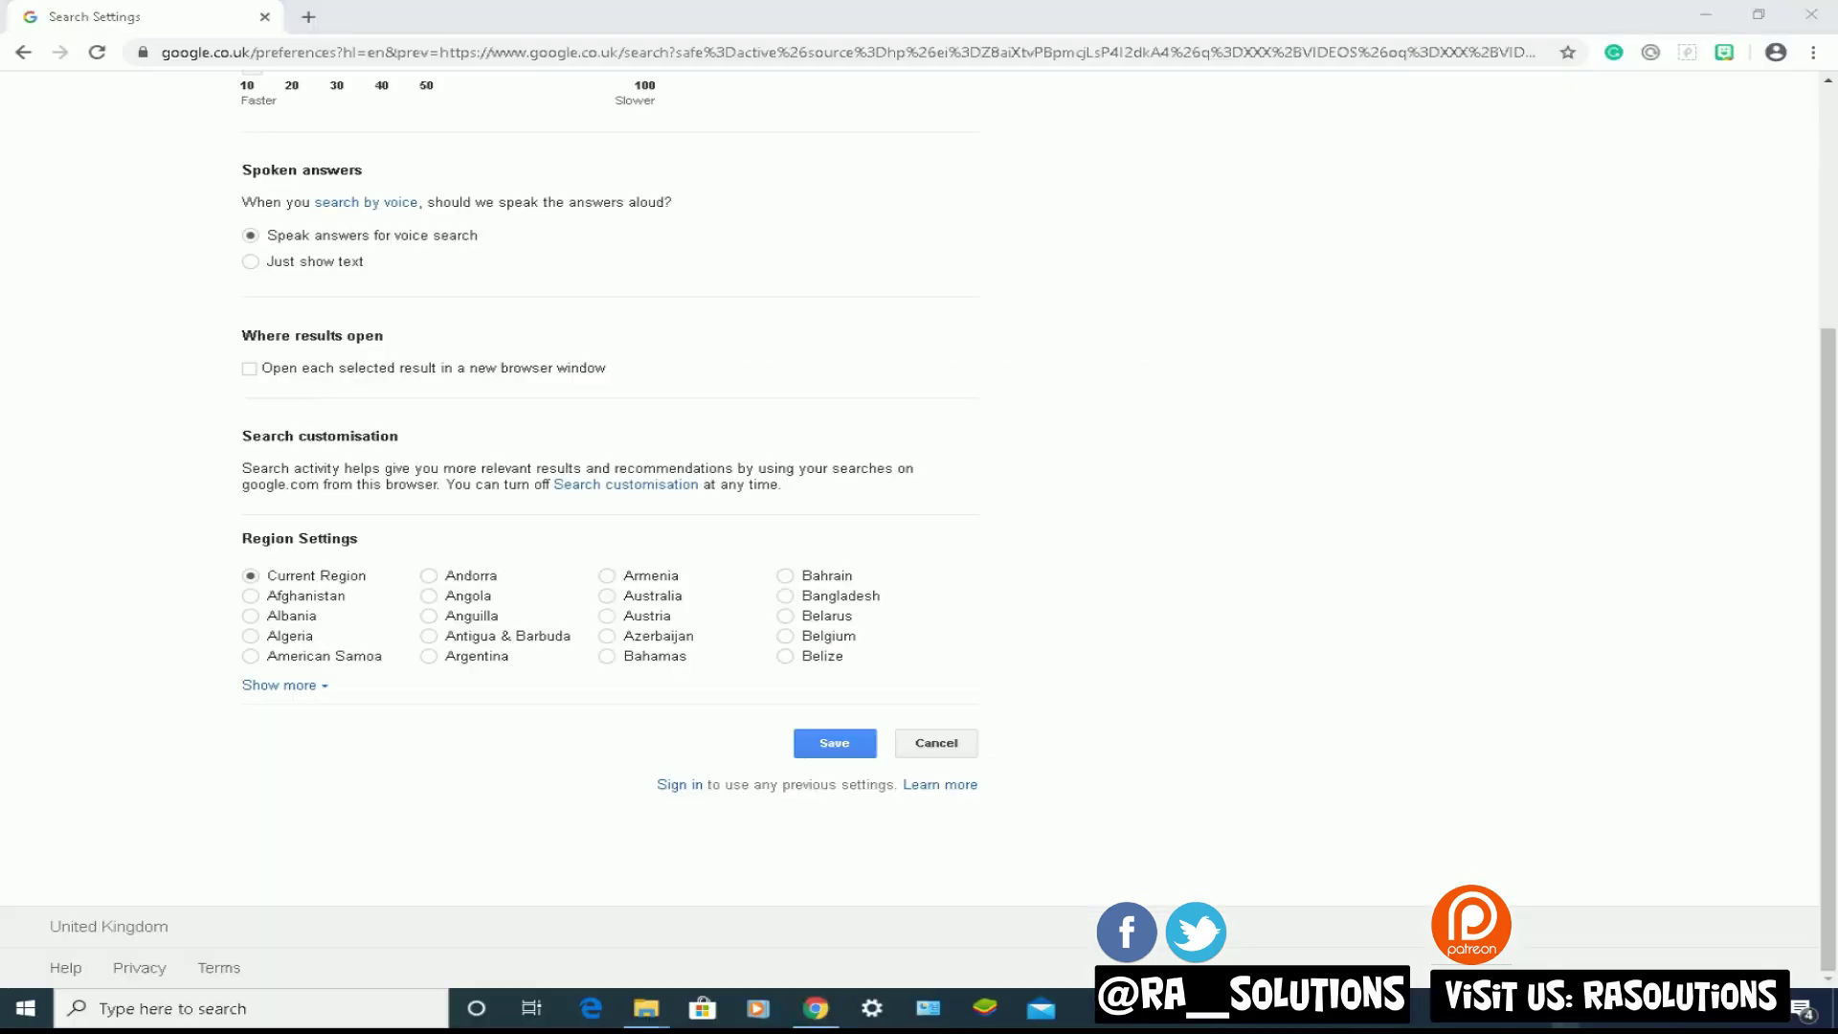